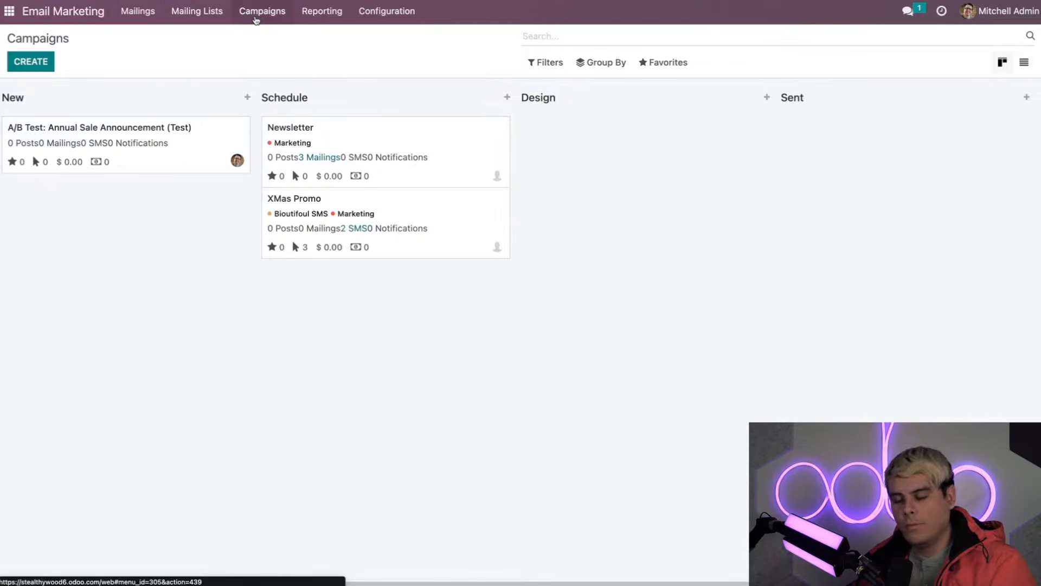
Step: Create the 'Social Media' campaign tagged Social Media and Marketing, and open its full record
{"action": "left_click", "coordinate": [44, 63]}
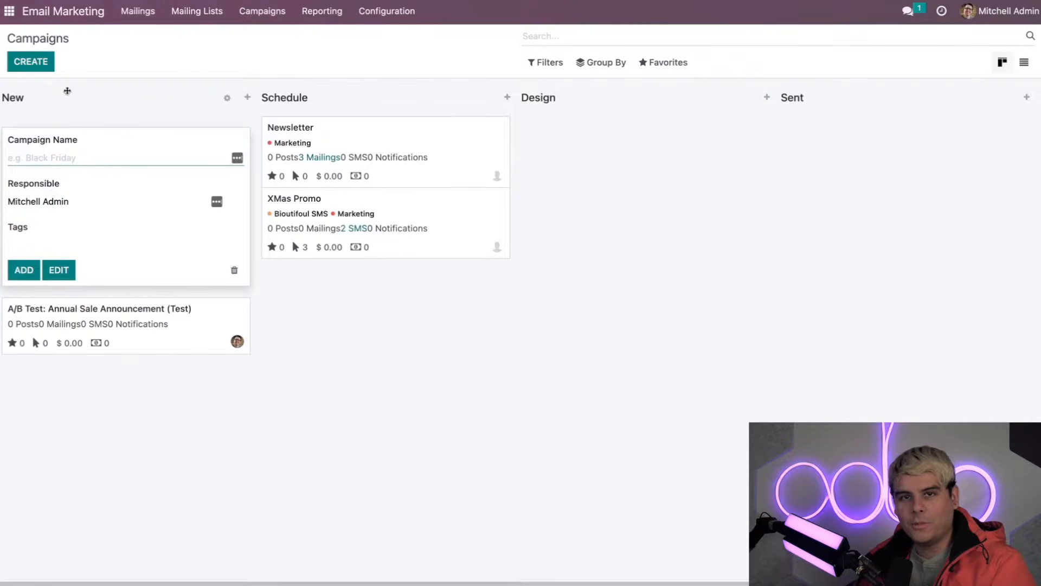
{"action": "type", "text": "Soci"}
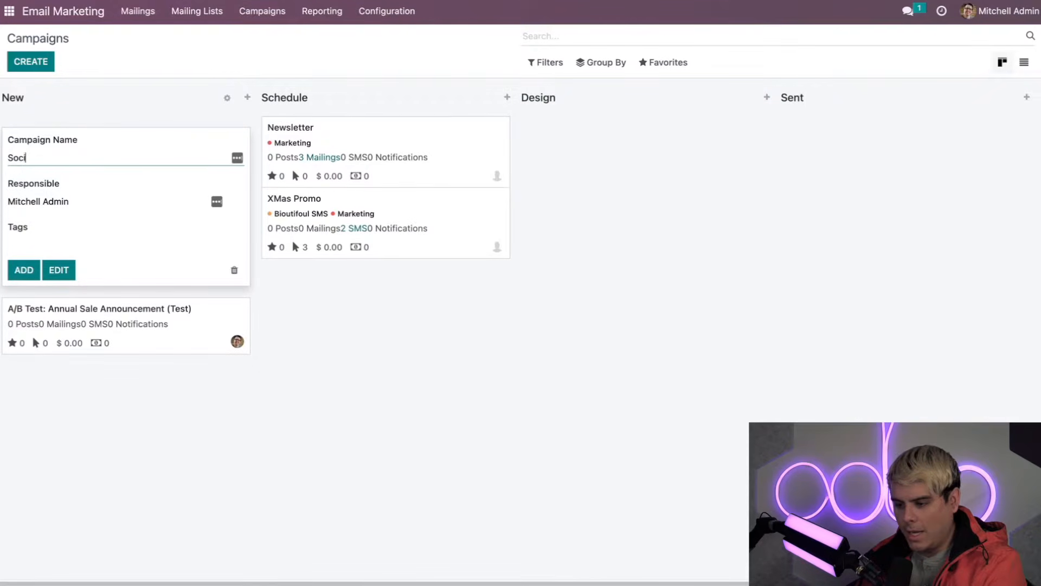
{"action": "type", "text": "al Media"}
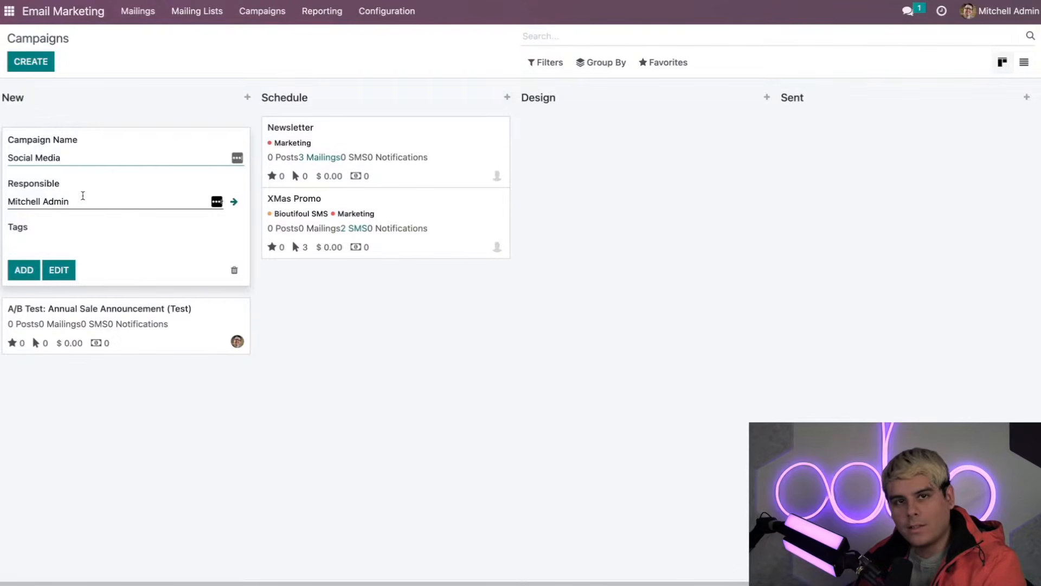
{"action": "left_click", "coordinate": [38, 242]}
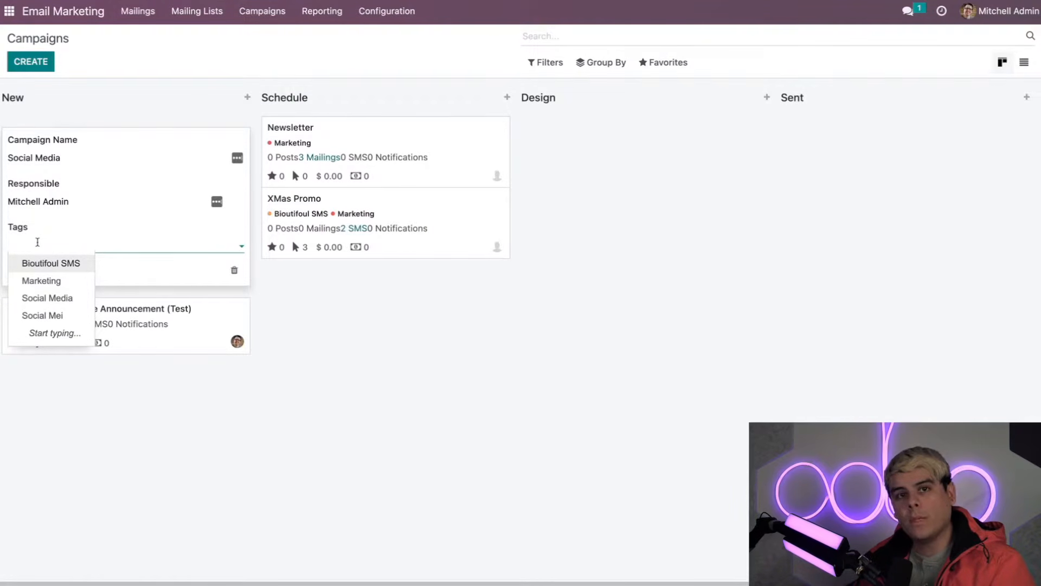
{"action": "type", "text": "Social"}
{"action": "left_click", "coordinate": [40, 268]}
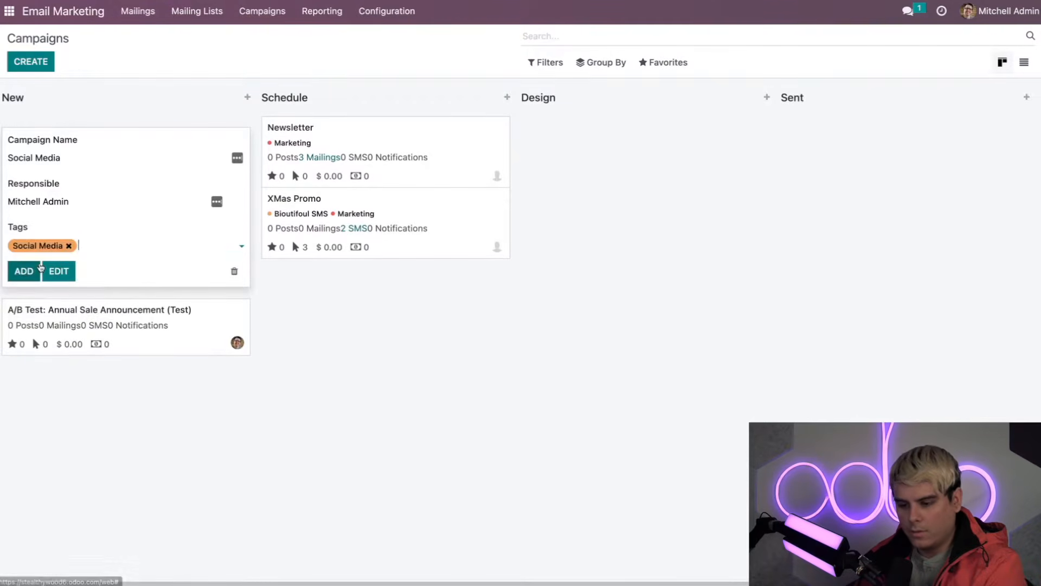
{"action": "type", "text": "Mark"}
{"action": "left_click", "coordinate": [120, 264]}
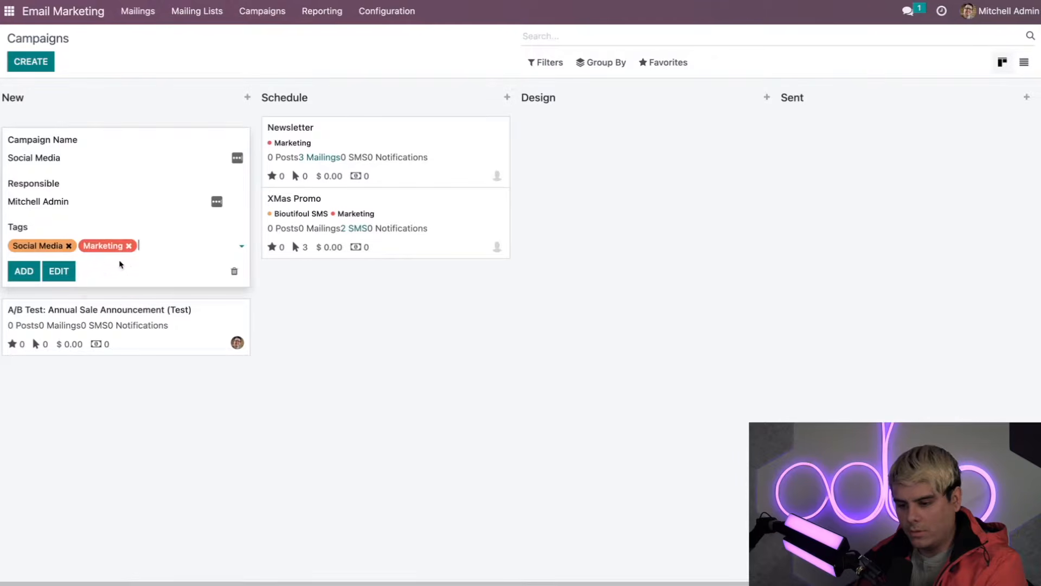
{"action": "left_click", "coordinate": [68, 272]}
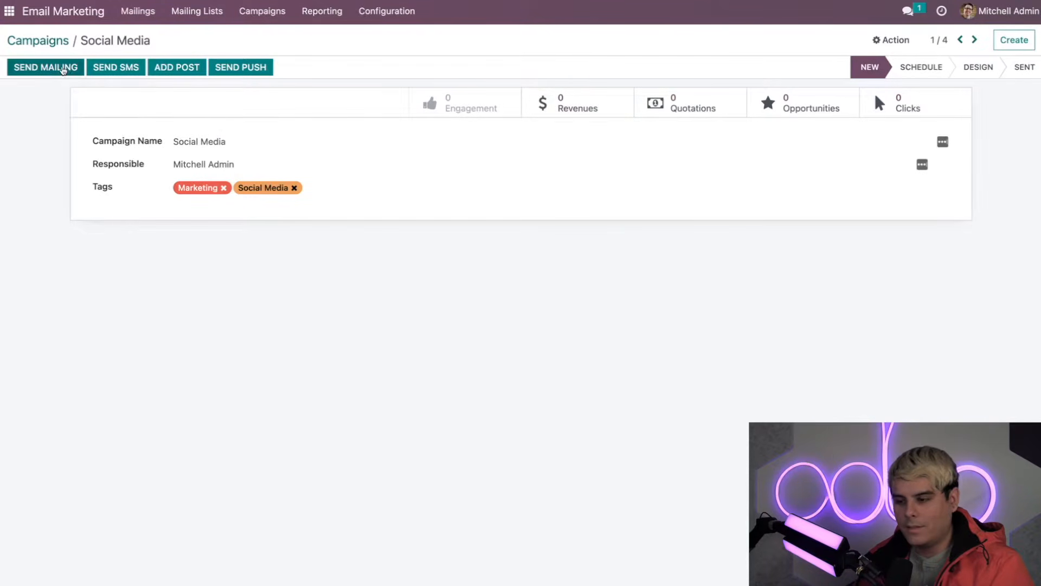
Step: Start a new mailing in the Social Media campaign using the Welcome Message template
{"action": "left_click", "coordinate": [53, 66]}
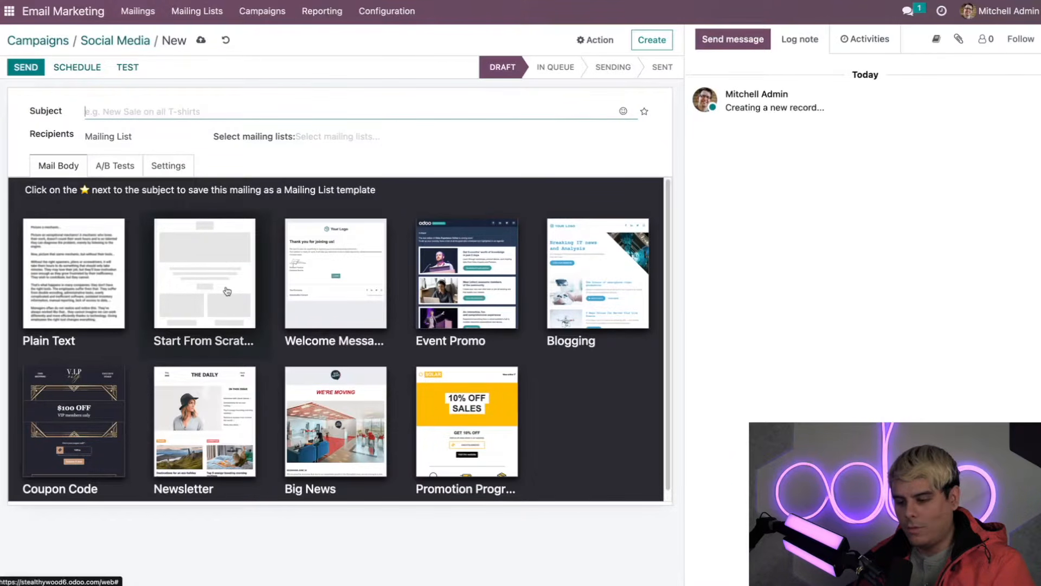
{"action": "scroll", "coordinate": [227, 291], "scroll_direction": "down", "scroll_amount": 1}
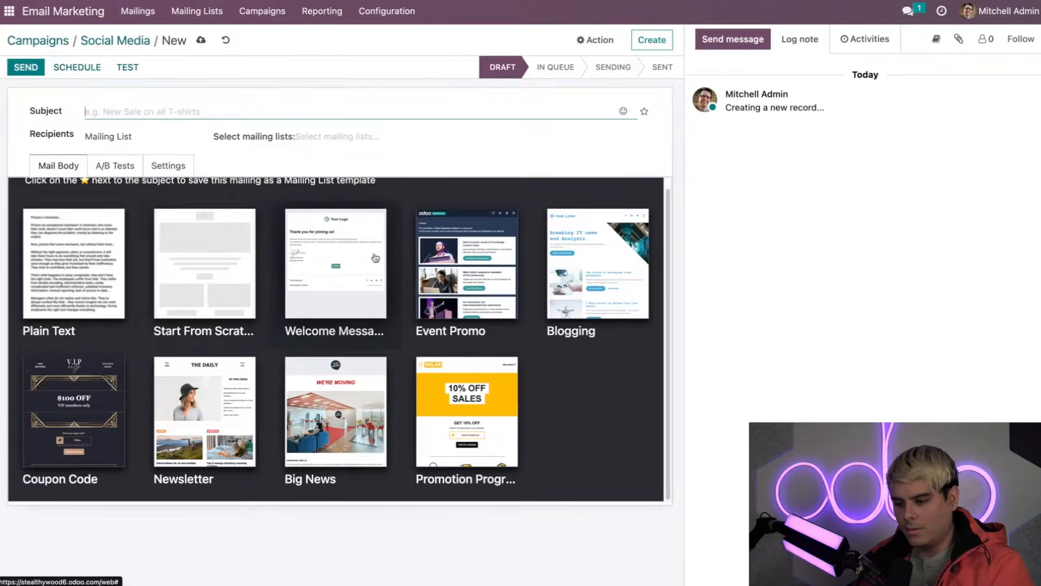
{"action": "left_click", "coordinate": [355, 258]}
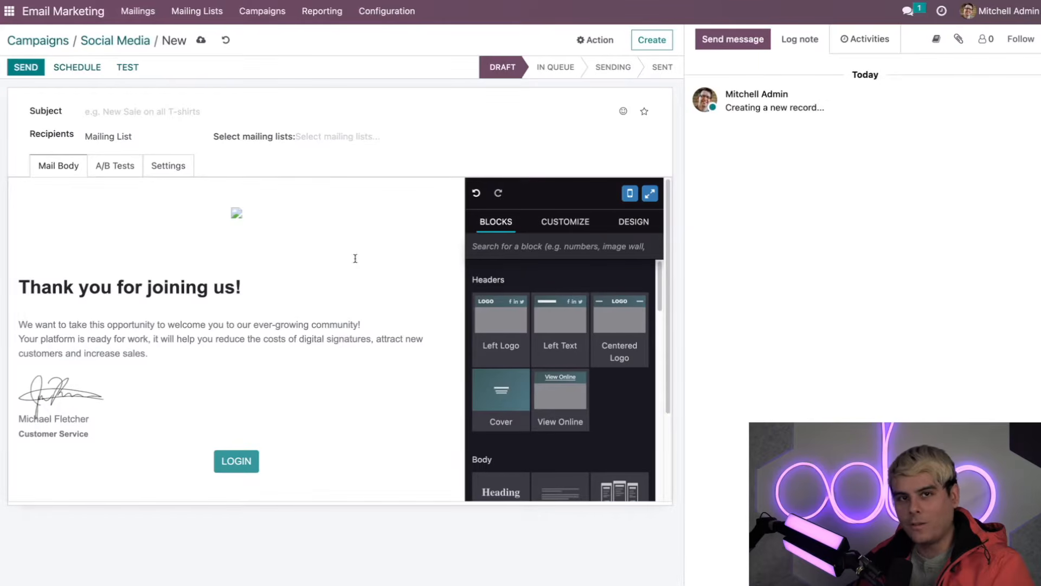
Step: Set the subject to '😎Follow us on Twitter😱', with a lowercase 'us'
{"action": "left_click", "coordinate": [138, 110]}
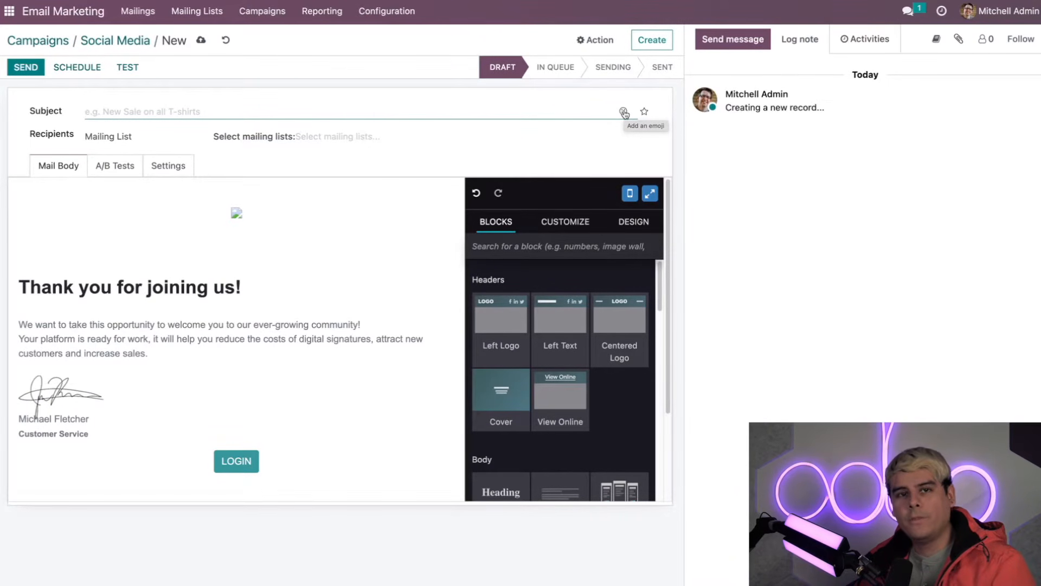
{"action": "left_click", "coordinate": [624, 112]}
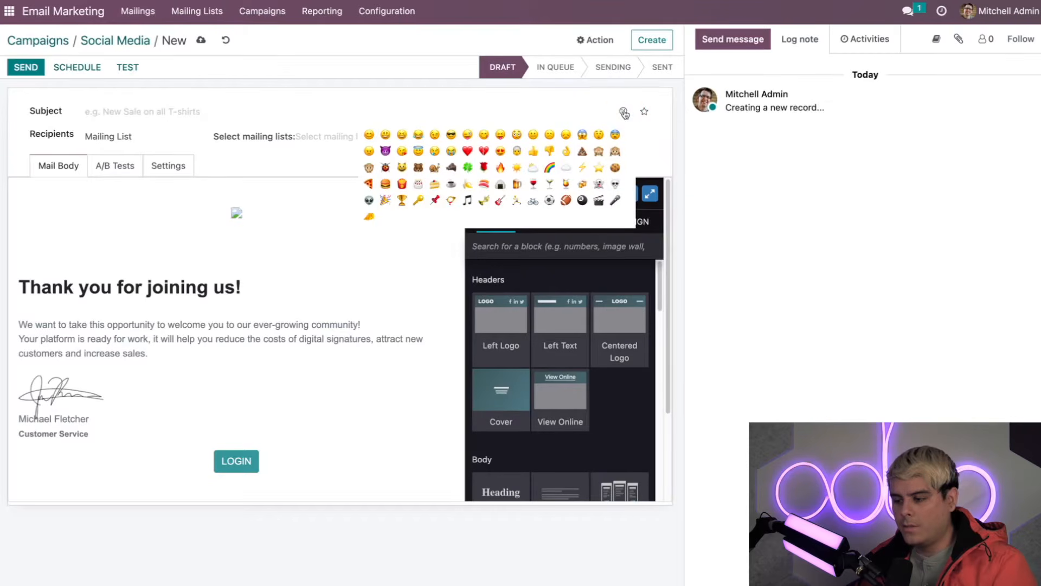
{"action": "left_click", "coordinate": [451, 135]}
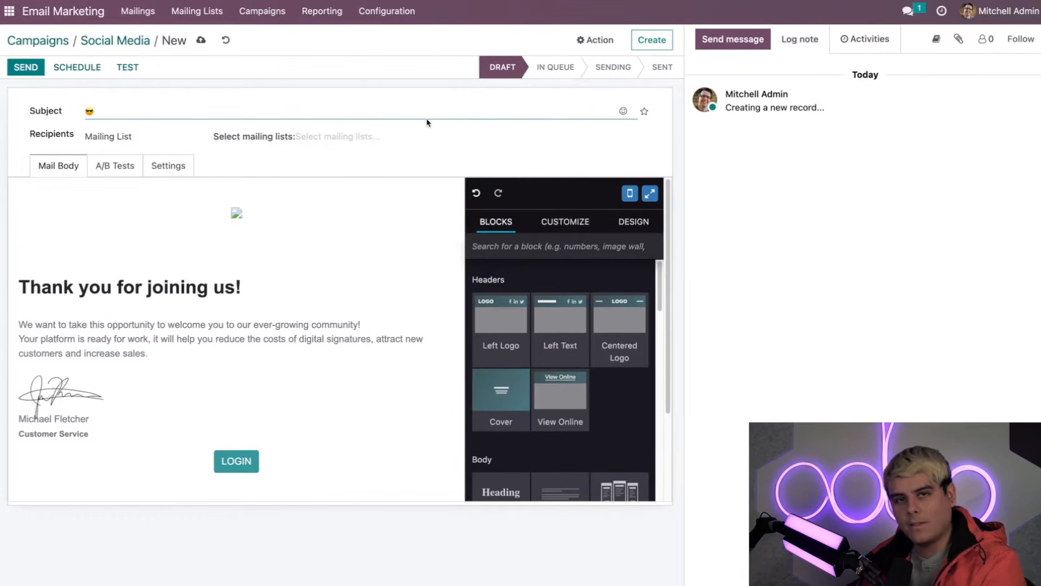
{"action": "type", "text": "Foll"}
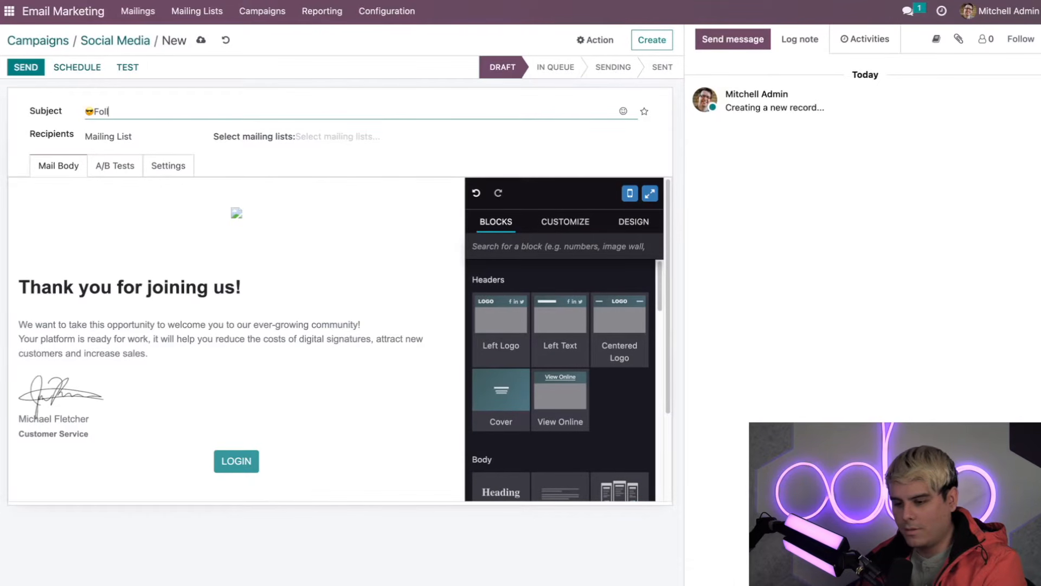
{"action": "type", "text": "ow Us on Twitter"}
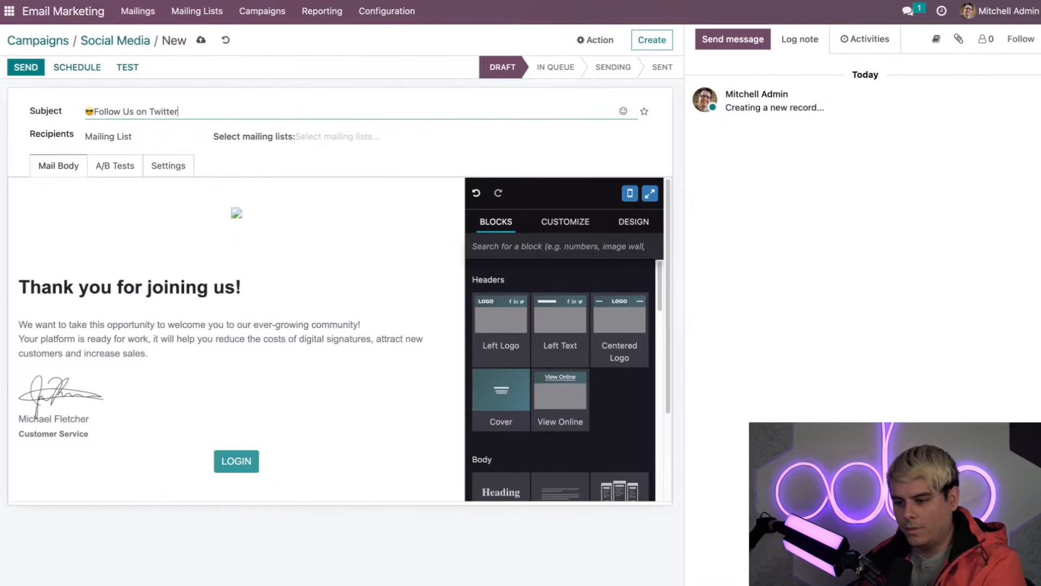
{"action": "left_click", "coordinate": [128, 112]}
{"action": "key", "text": "BackSpace"}
{"action": "type", "text": "u"}
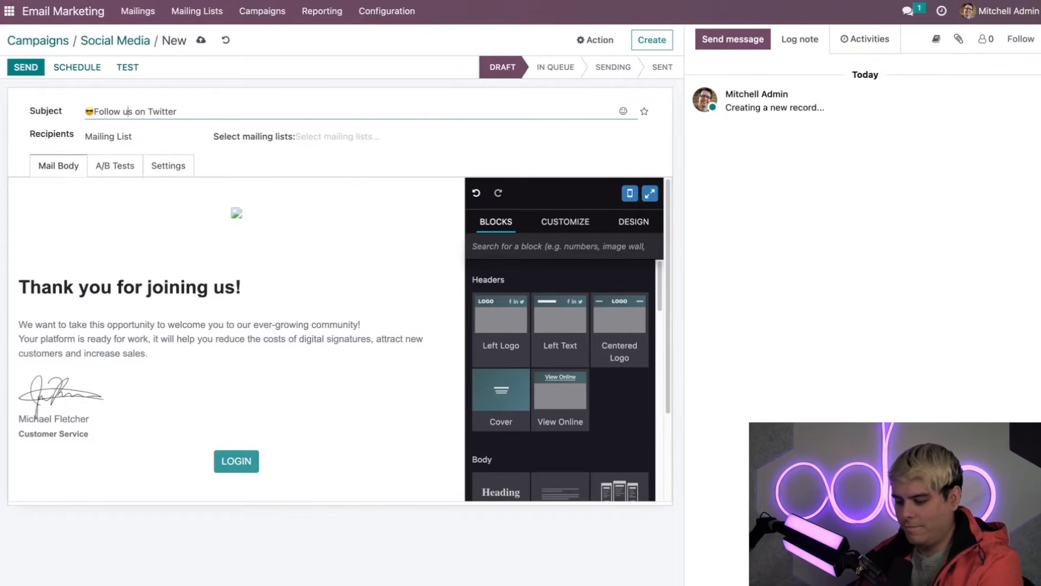
{"action": "left_click", "coordinate": [247, 112]}
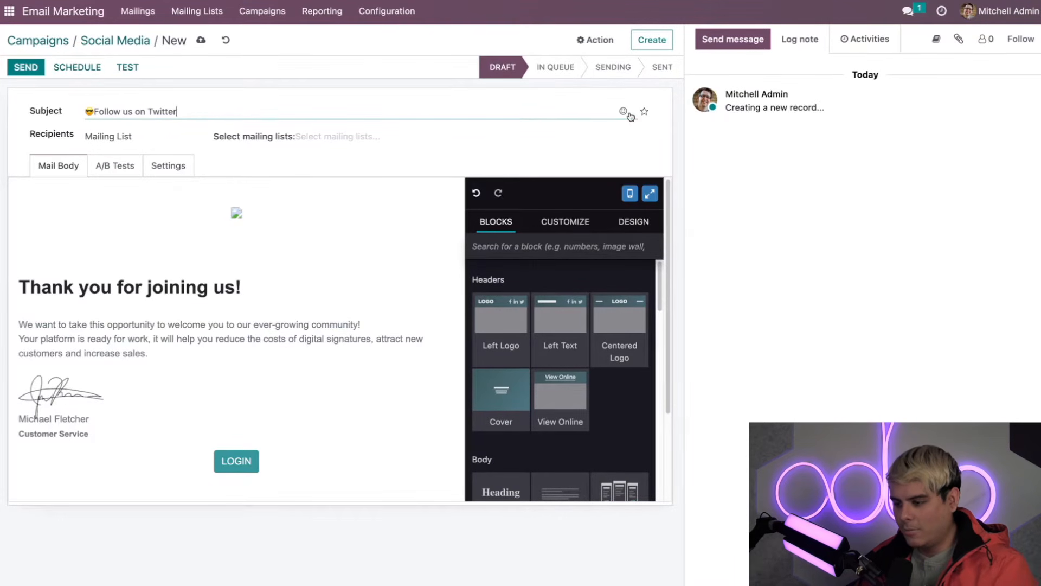
{"action": "left_click", "coordinate": [623, 111]}
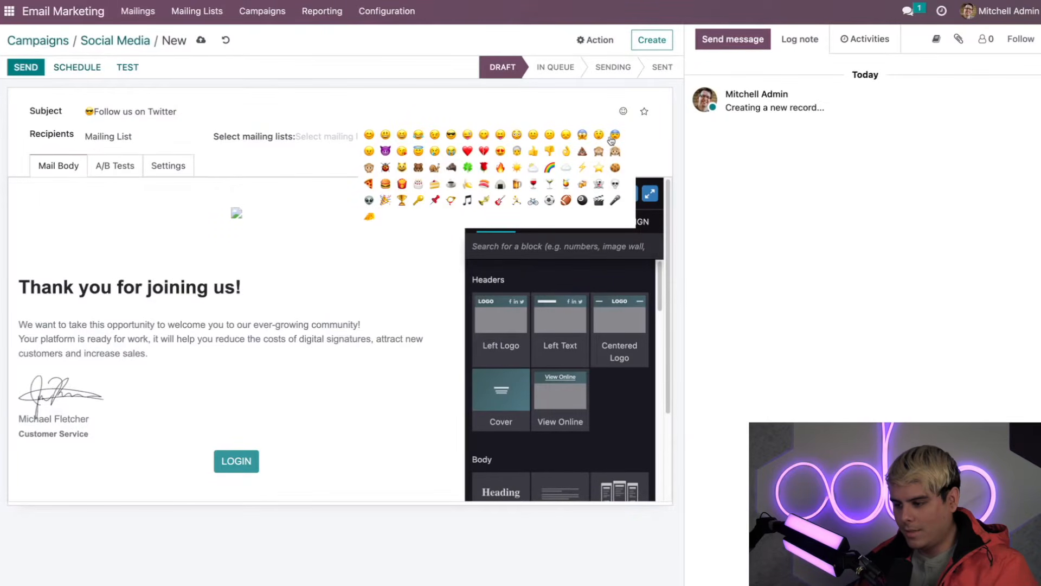
{"action": "left_click", "coordinate": [583, 135]}
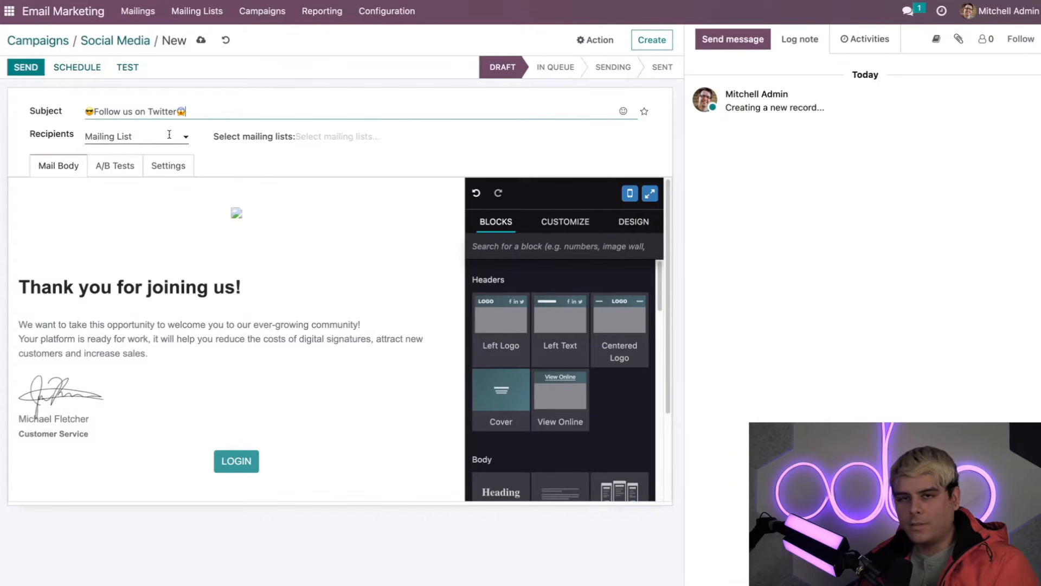
{"action": "left_click", "coordinate": [169, 135]}
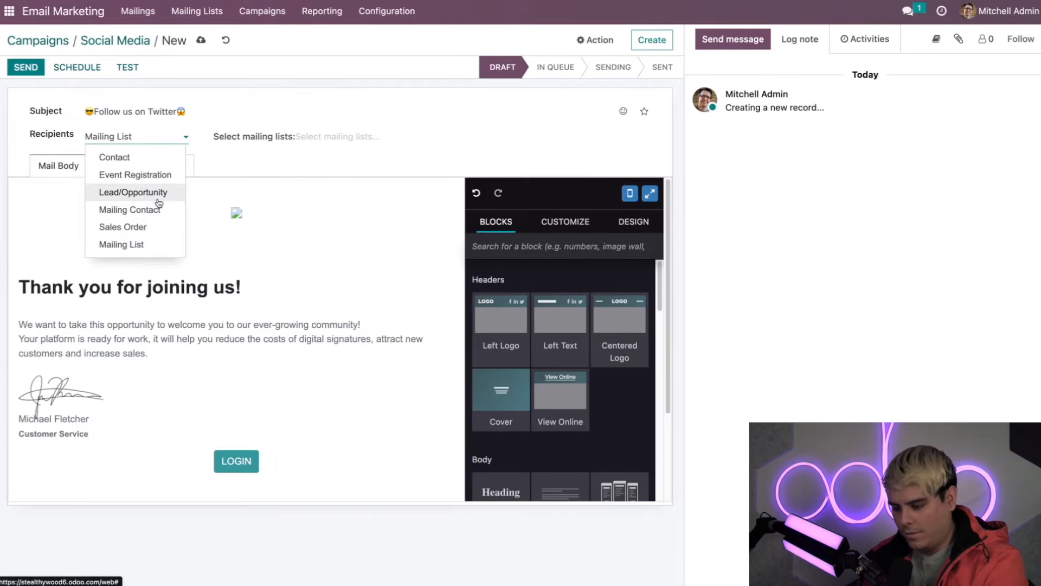
{"action": "triple_click", "coordinate": [141, 133]}
{"action": "type", "text": "N"}
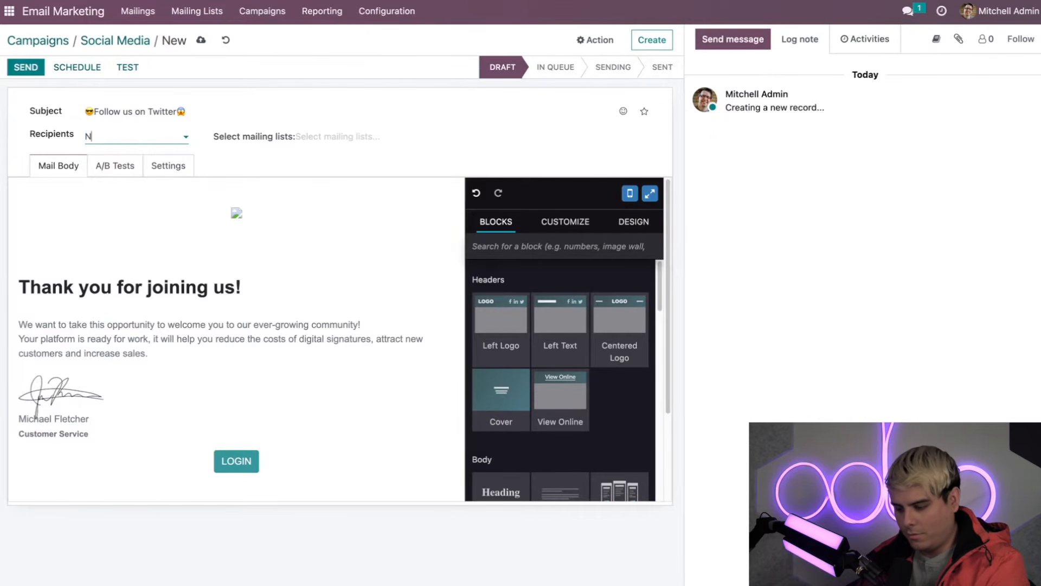
{"action": "type", "text": "ews"}
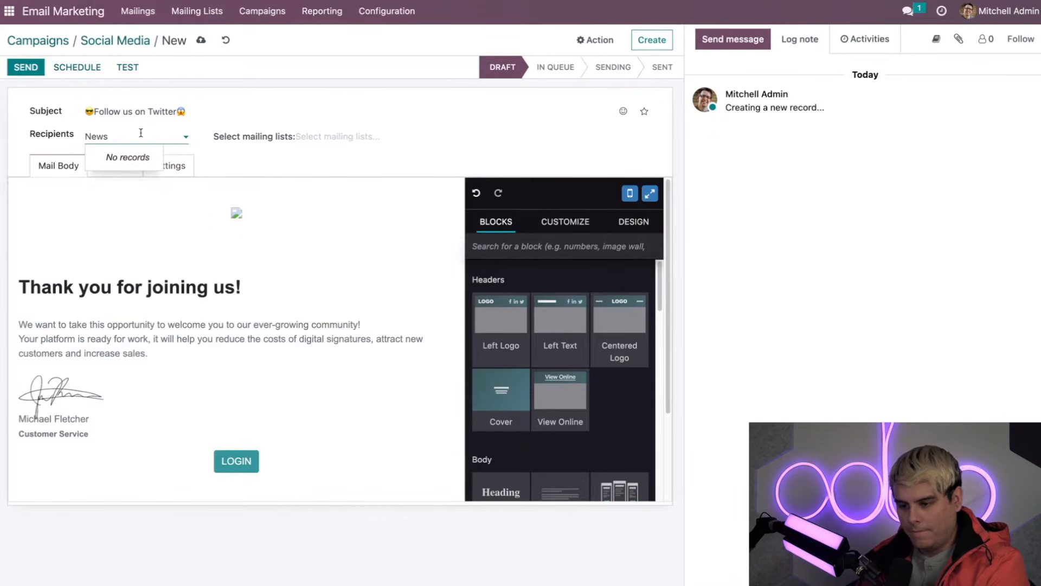
{"action": "type", "text": "letter"}
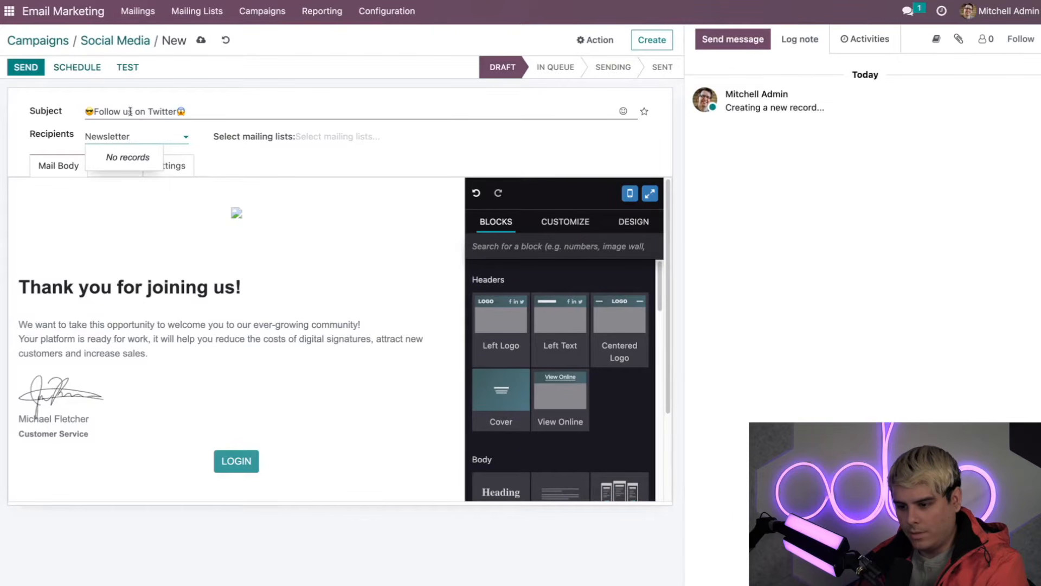
{"action": "double_click", "coordinate": [132, 131]}
{"action": "key", "text": "BackSpace"}
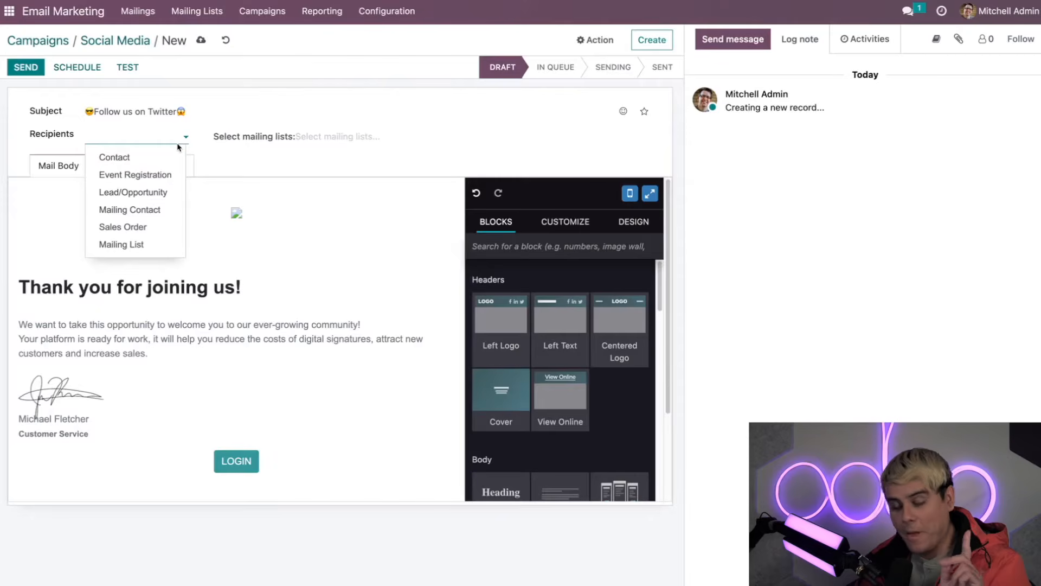
{"action": "left_click", "coordinate": [150, 245]}
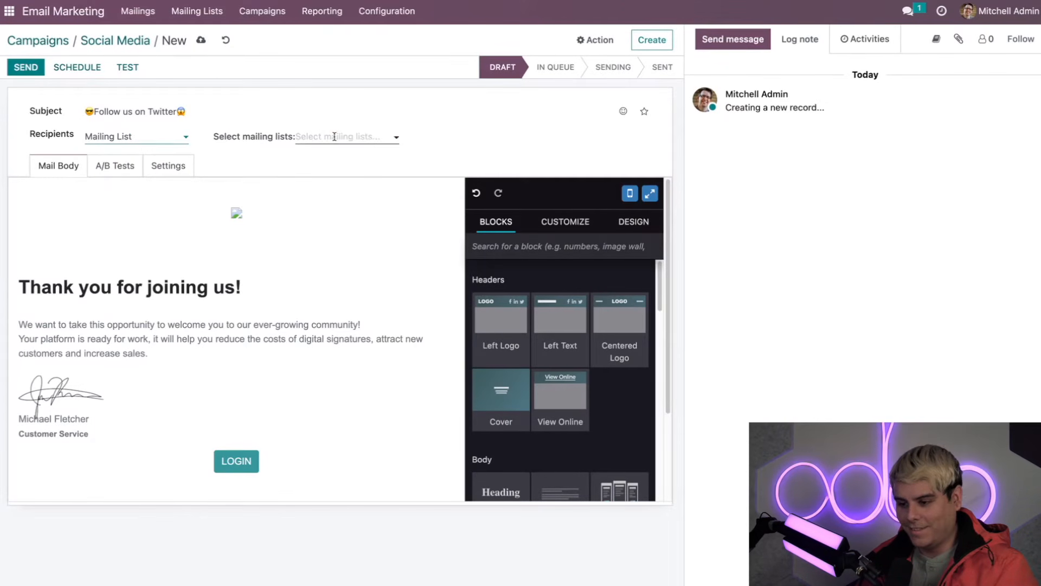
{"action": "left_click", "coordinate": [335, 136]}
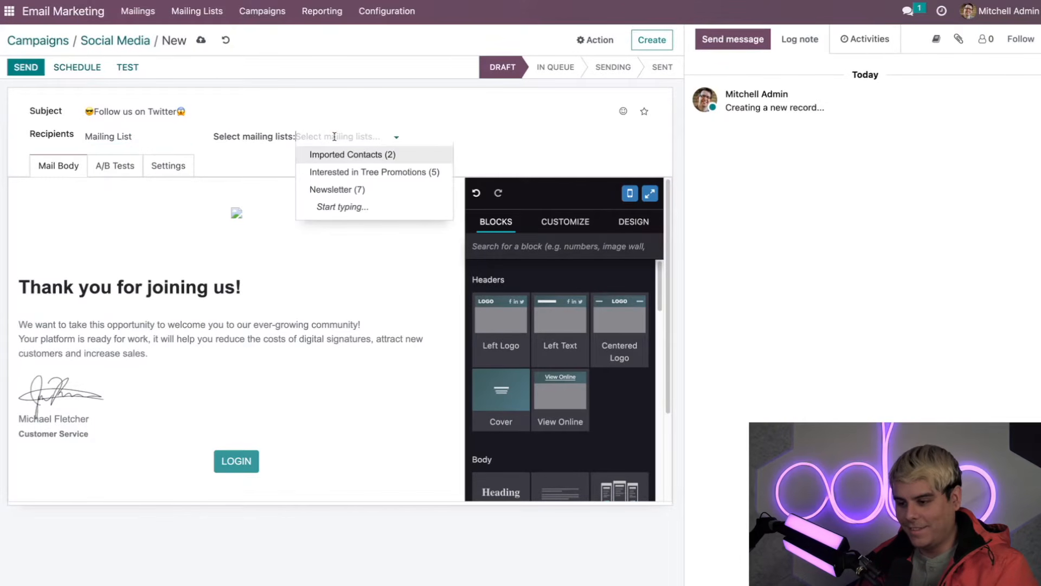
{"action": "left_click", "coordinate": [331, 189]}
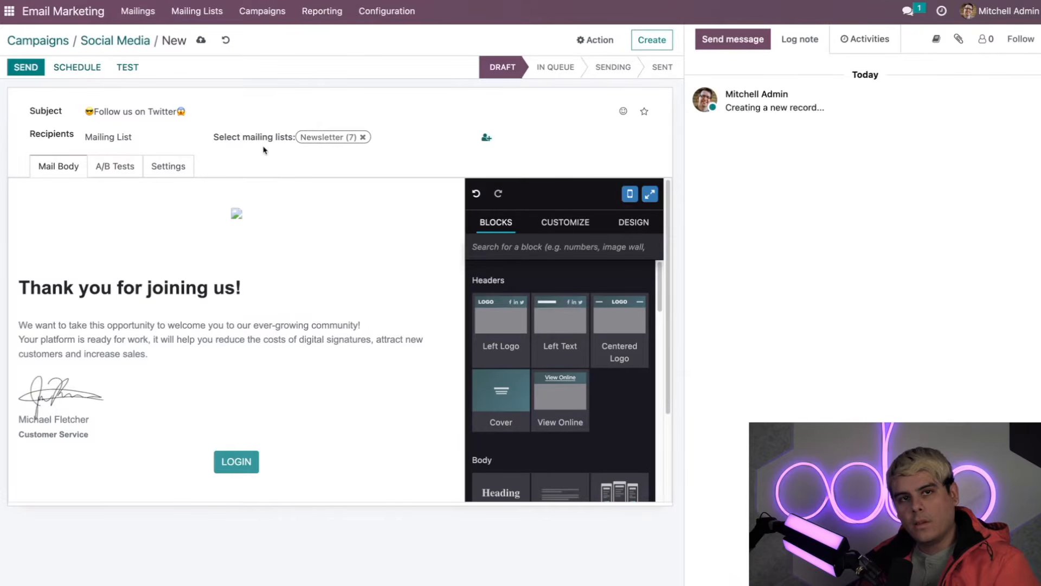
Step: Replace 'Thank you for joining us' with 'Please follow us on twitter!' and add a blank line below
{"action": "left_click", "coordinate": [183, 233]}
{"action": "left_click", "coordinate": [175, 284]}
{"action": "left_click_drag", "start_coordinate": [235, 288], "coordinate": [19, 288]}
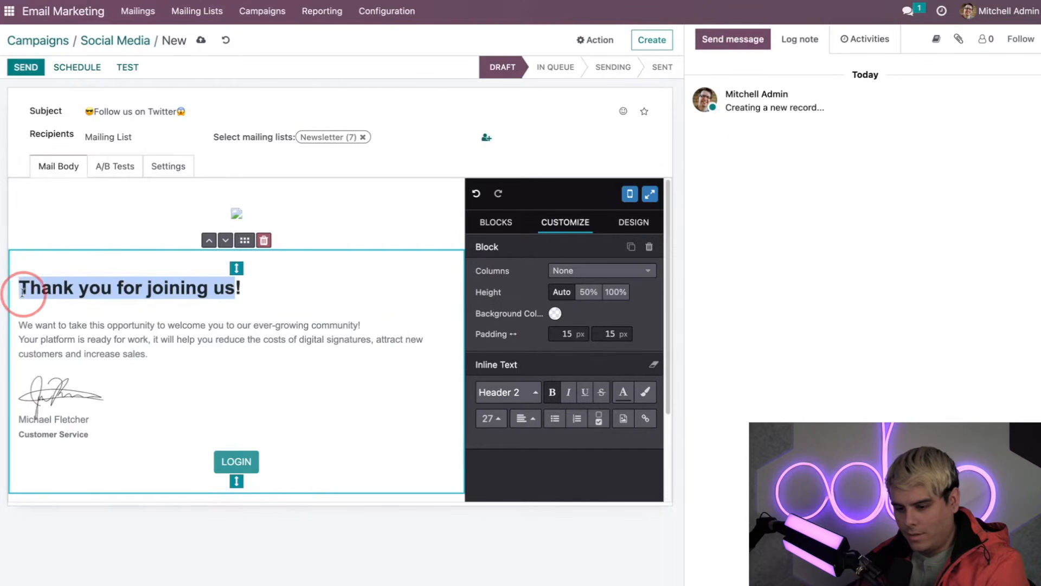
{"action": "type", "text": "Pleas"}
{"action": "key", "text": "BackSpace"}
{"action": "key", "text": "BackSpace"}
{"action": "key", "text": "BackSpace"}
{"action": "key", "text": "BackSpace"}
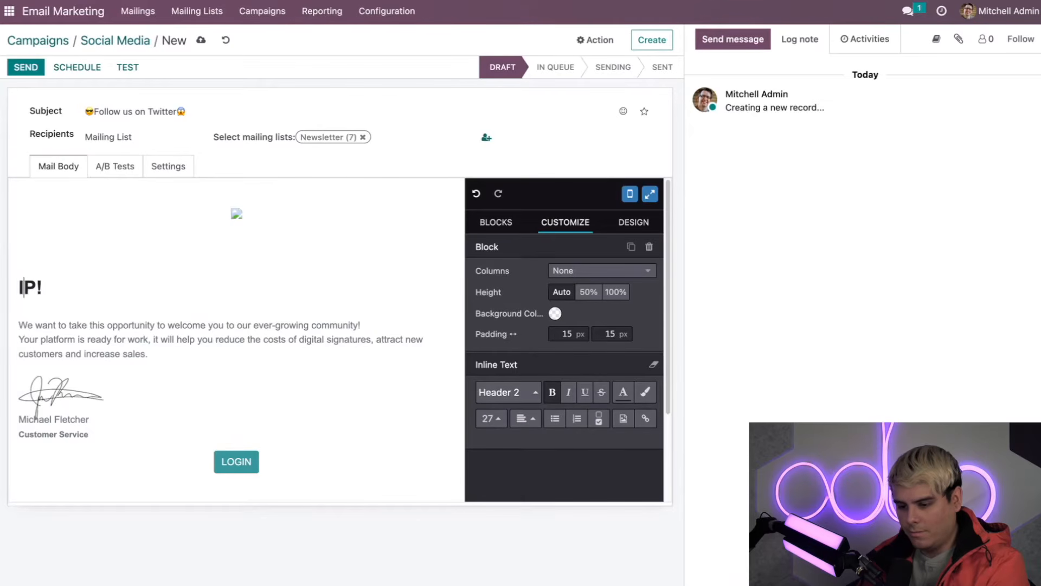
{"action": "key", "text": "Right"}
{"action": "type", "text": "lease follow us on t"}
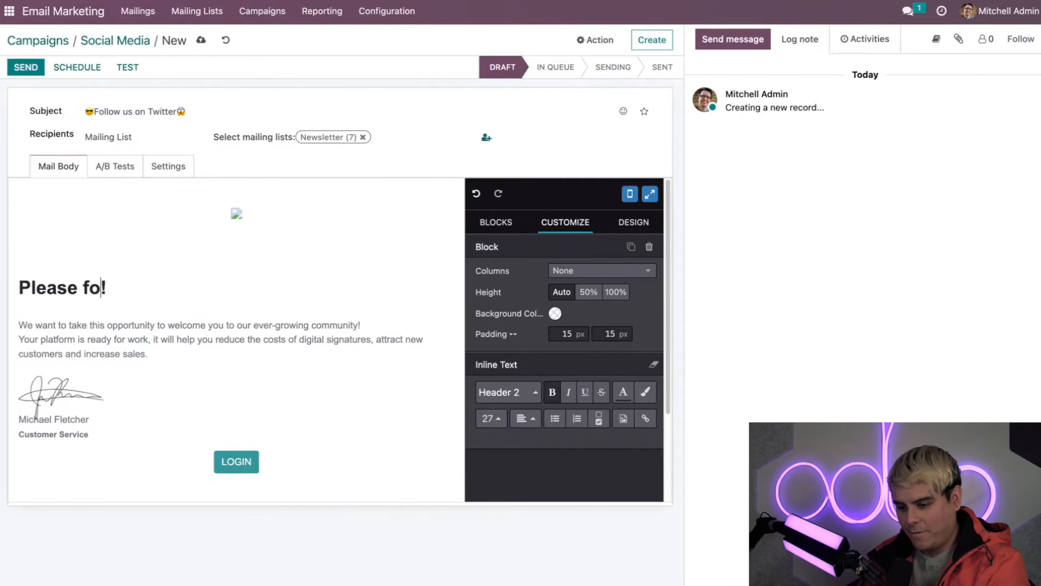
{"action": "type", "text": "witter"}
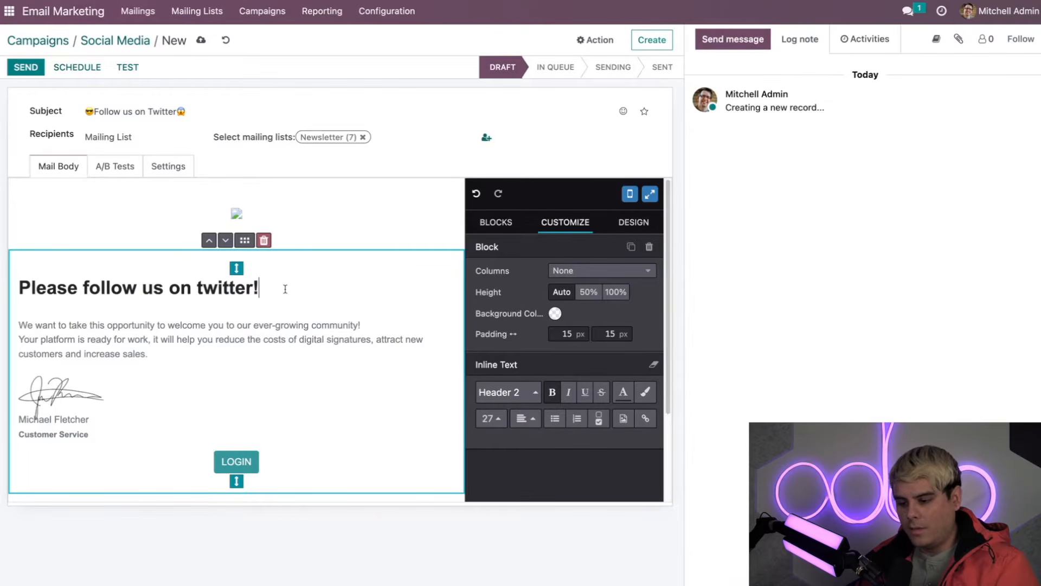
{"action": "key", "text": "Return"}
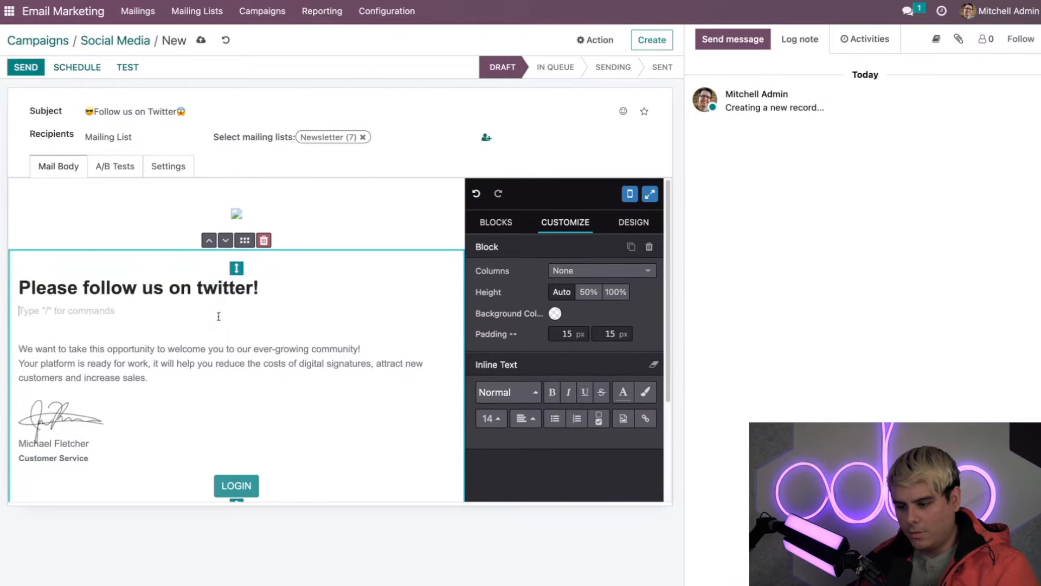
Step: Insert a Left Logo header block at the top of the mail body
{"action": "left_click", "coordinate": [504, 225]}
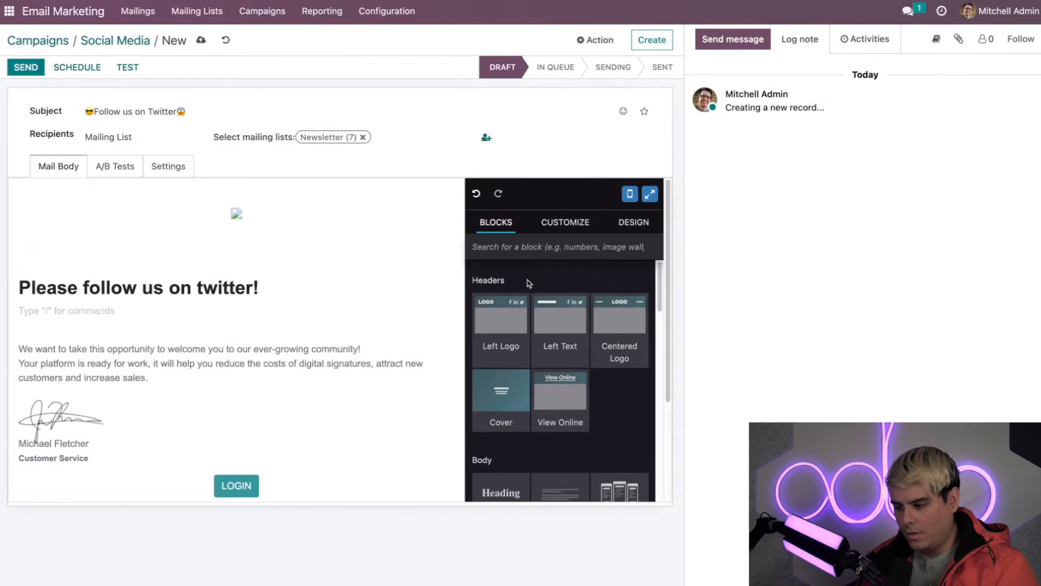
{"action": "scroll", "coordinate": [513, 311], "scroll_direction": "down", "scroll_amount": 3}
{"action": "scroll", "coordinate": [513, 312], "scroll_direction": "down", "scroll_amount": 2}
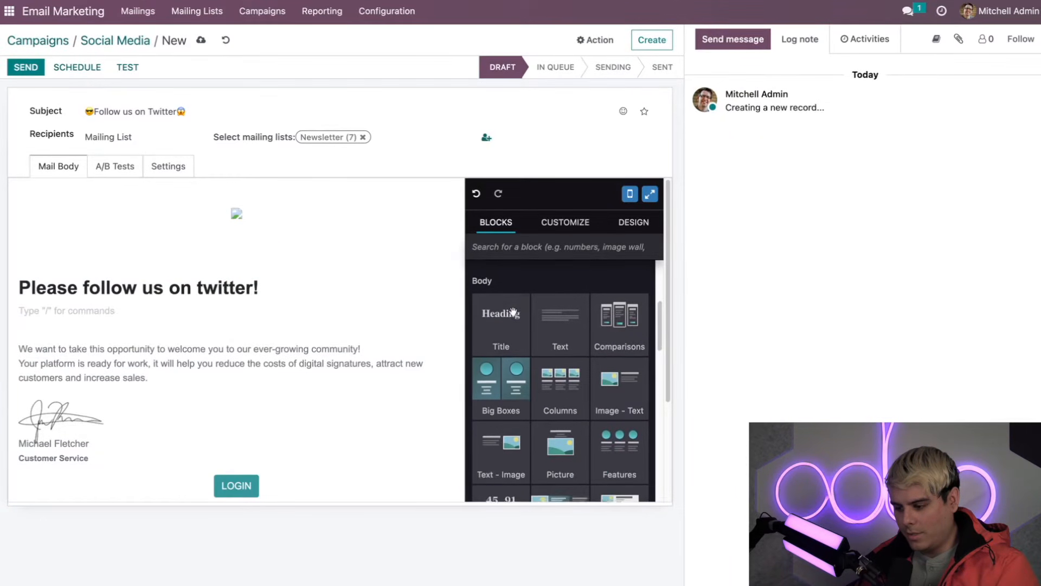
{"action": "scroll", "coordinate": [513, 311], "scroll_direction": "up", "scroll_amount": 2}
{"action": "scroll", "coordinate": [513, 311], "scroll_direction": "up", "scroll_amount": 2}
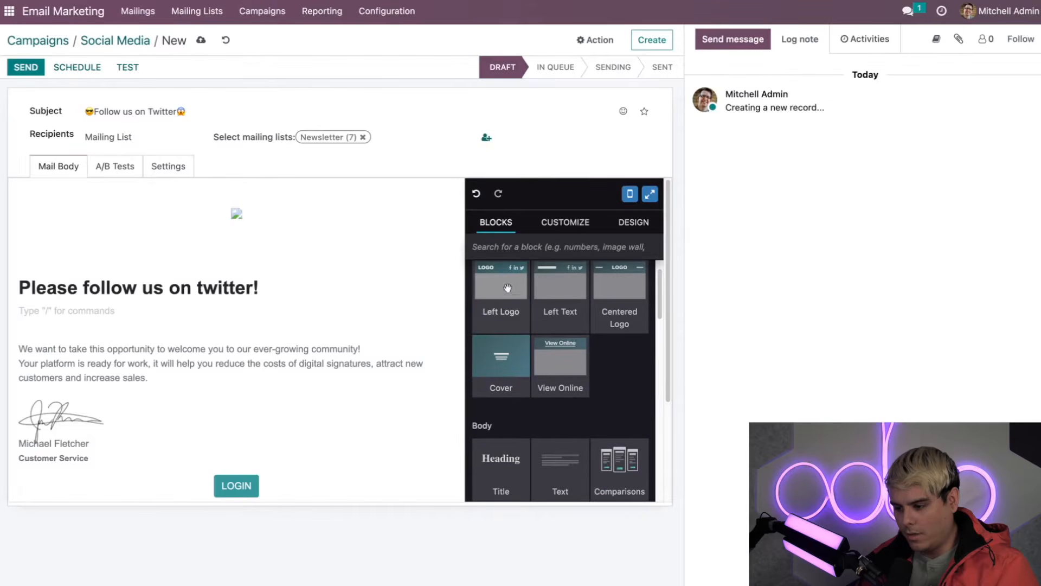
{"action": "left_click_drag", "start_coordinate": [502, 287], "coordinate": [145, 228]}
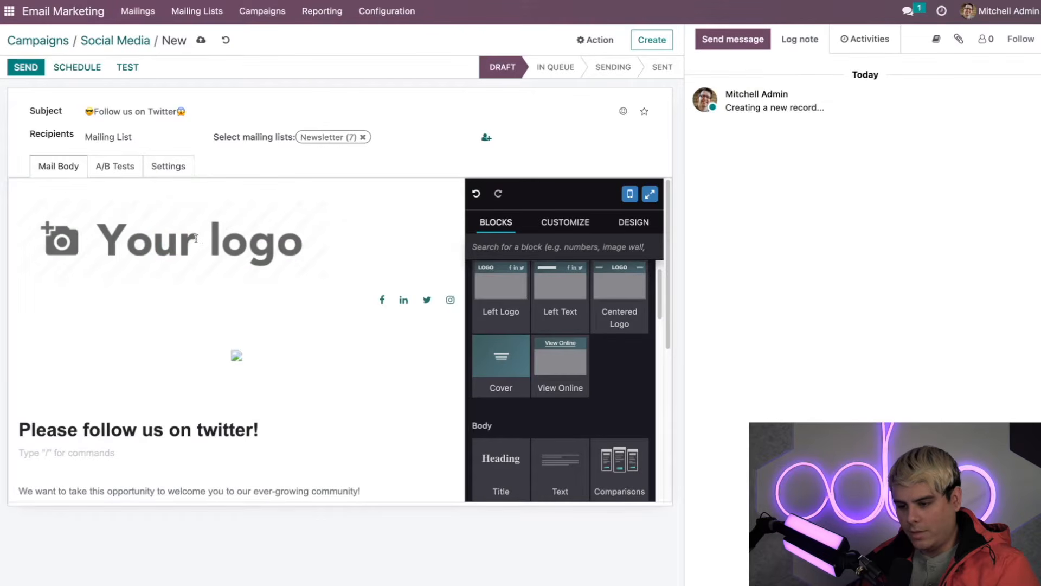
Step: Replace the placeholder logo with the W monogram image
{"action": "left_click", "coordinate": [135, 239]}
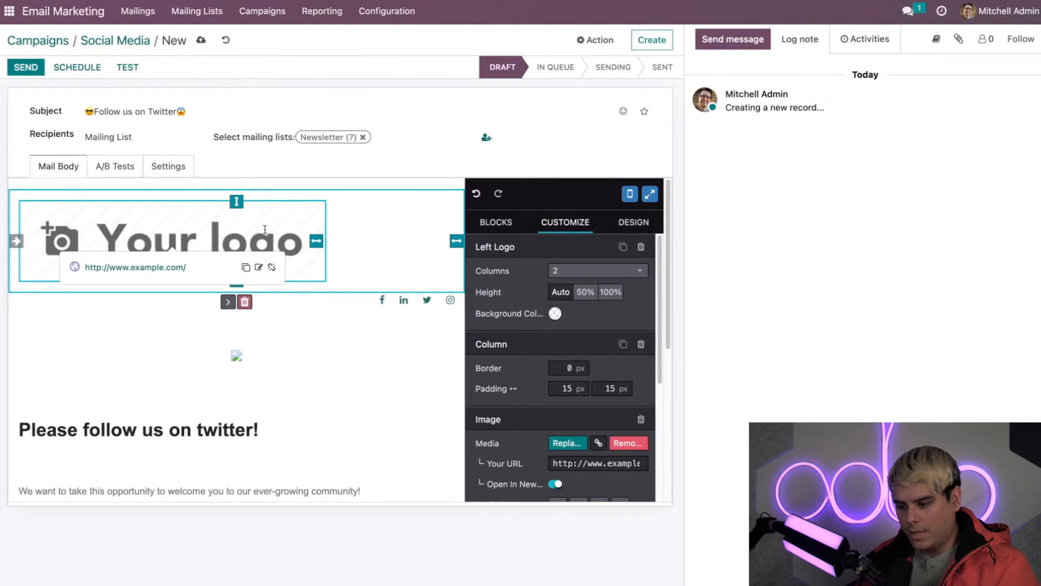
{"action": "left_click", "coordinate": [259, 267]}
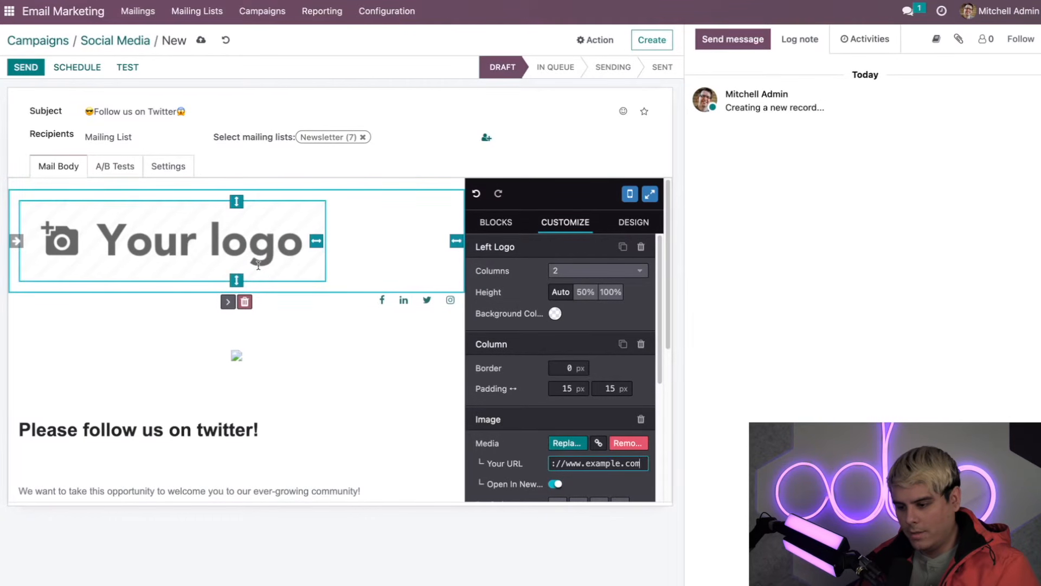
{"action": "scroll", "coordinate": [569, 443], "scroll_direction": "down", "scroll_amount": 1}
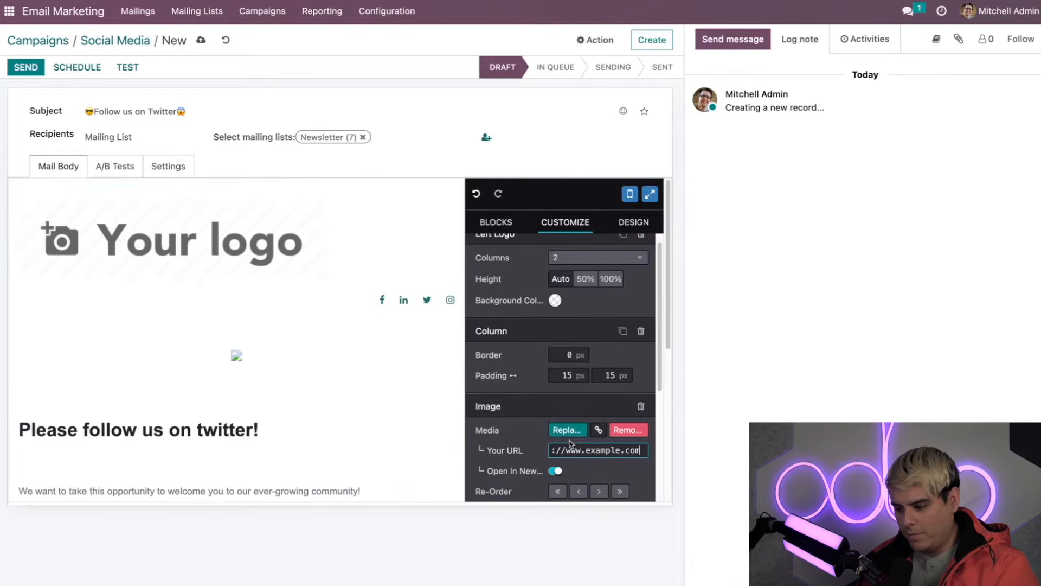
{"action": "left_click", "coordinate": [567, 430]}
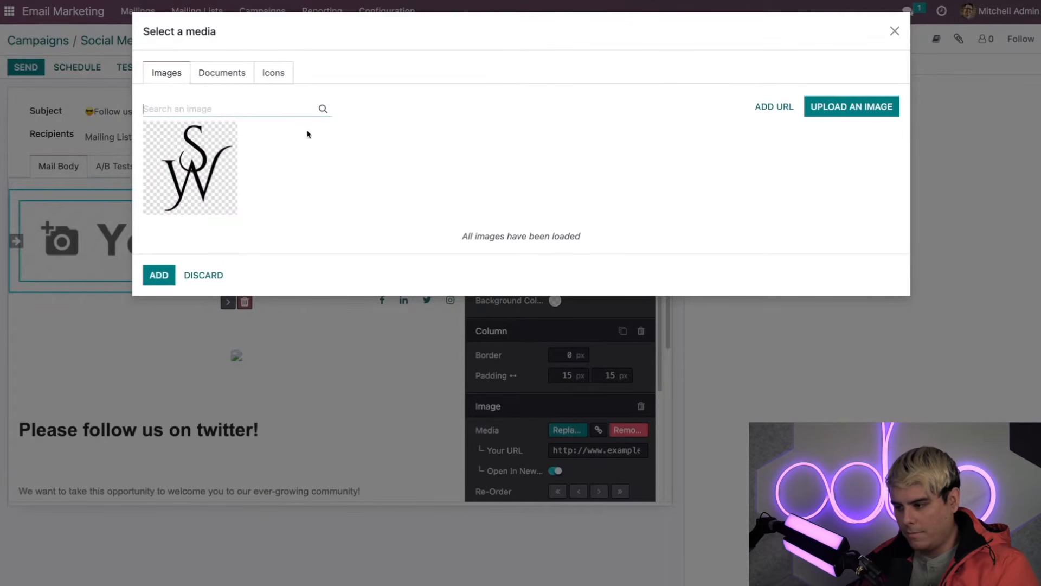
{"action": "left_click", "coordinate": [167, 167]}
Step: Add top padding above the logo and check its current link
{"action": "scroll", "coordinate": [310, 284], "scroll_direction": "down", "scroll_amount": 5}
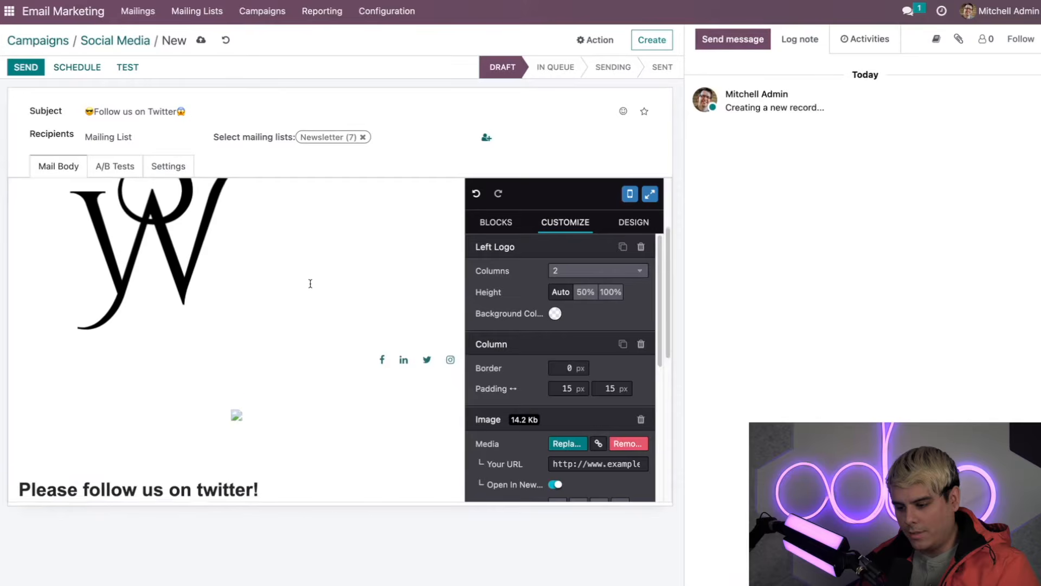
{"action": "scroll", "coordinate": [306, 285], "scroll_direction": "up", "scroll_amount": 5}
{"action": "left_click", "coordinate": [202, 293]}
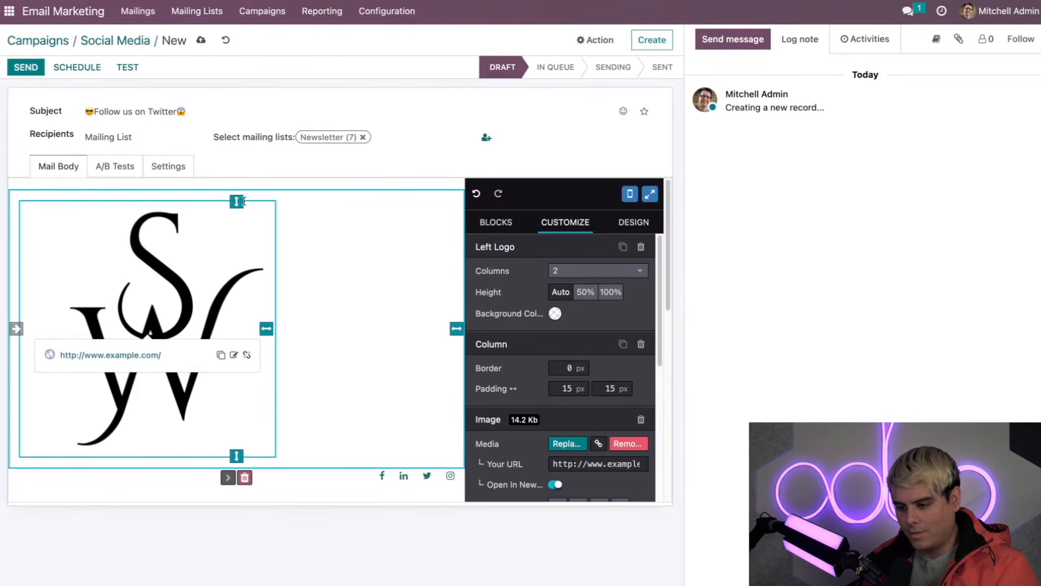
{"action": "mouse_move", "coordinate": [236, 201]}
{"action": "left_mouse_down"}
{"action": "mouse_move", "coordinate": [232, 238]}
{"action": "mouse_move", "coordinate": [235, 200]}
{"action": "left_mouse_up"}
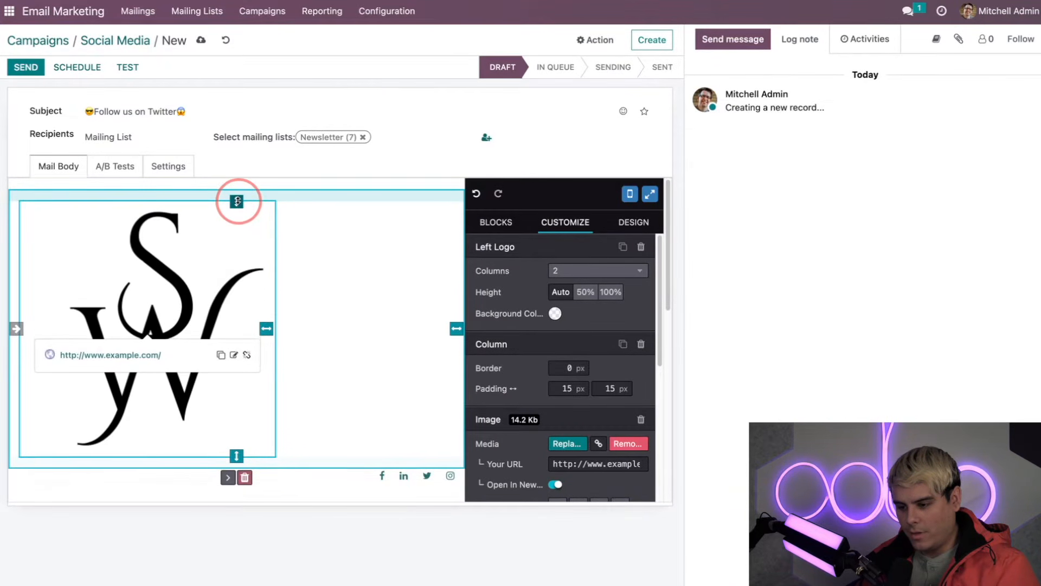
{"action": "left_click", "coordinate": [188, 319]}
{"action": "scroll", "coordinate": [244, 344], "scroll_direction": "down", "scroll_amount": 2}
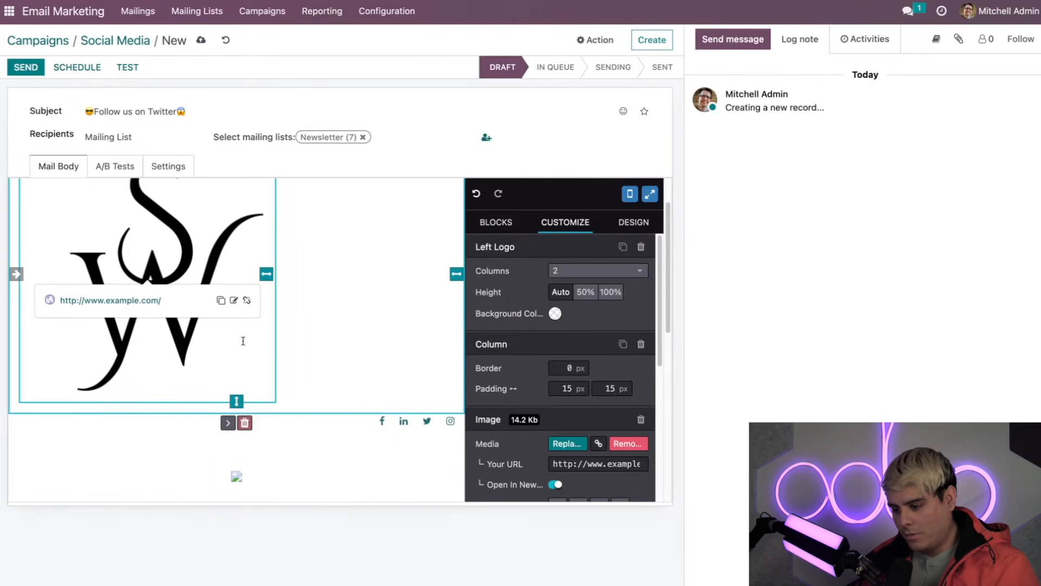
{"action": "scroll", "coordinate": [243, 340], "scroll_direction": "up", "scroll_amount": 2}
{"action": "scroll", "coordinate": [300, 328], "scroll_direction": "down", "scroll_amount": 4}
{"action": "scroll", "coordinate": [318, 350], "scroll_direction": "down", "scroll_amount": 5}
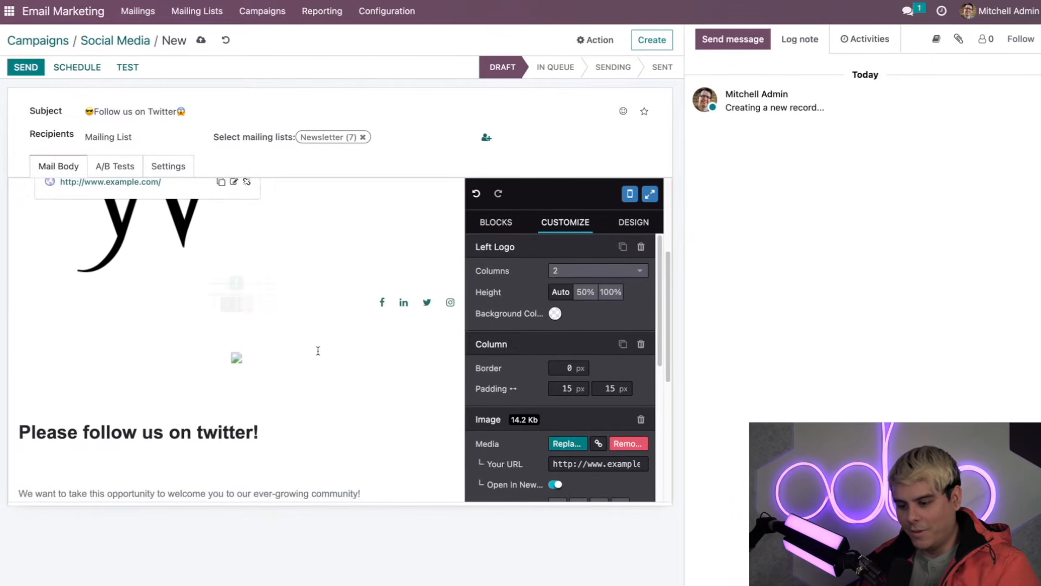
Step: Replace the logo's example.com link with the company's Twitter profile URL
{"action": "left_click", "coordinate": [321, 296]}
{"action": "left_click", "coordinate": [321, 296]}
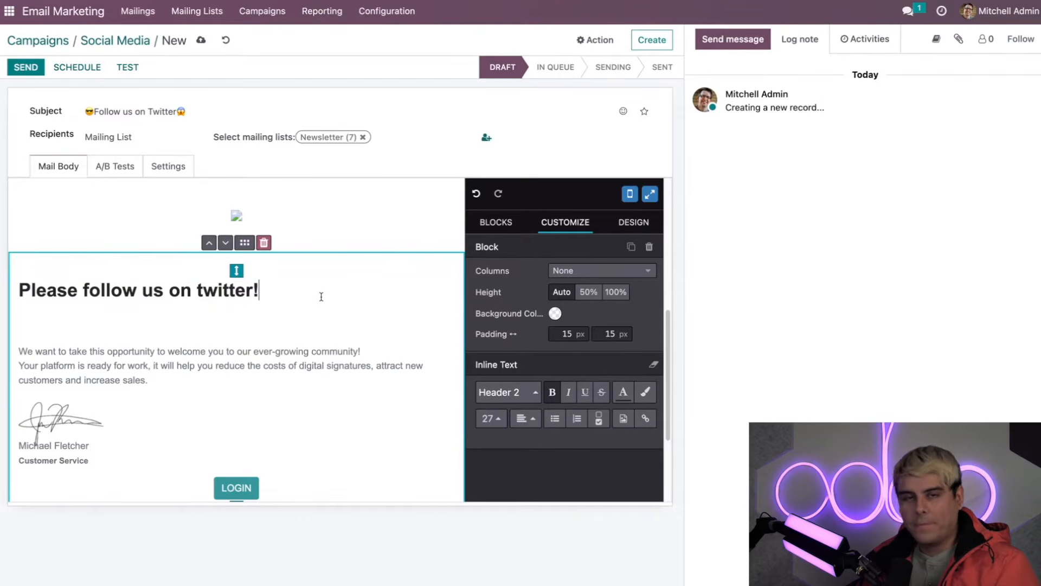
{"action": "scroll", "coordinate": [321, 296], "scroll_direction": "up", "scroll_amount": 4}
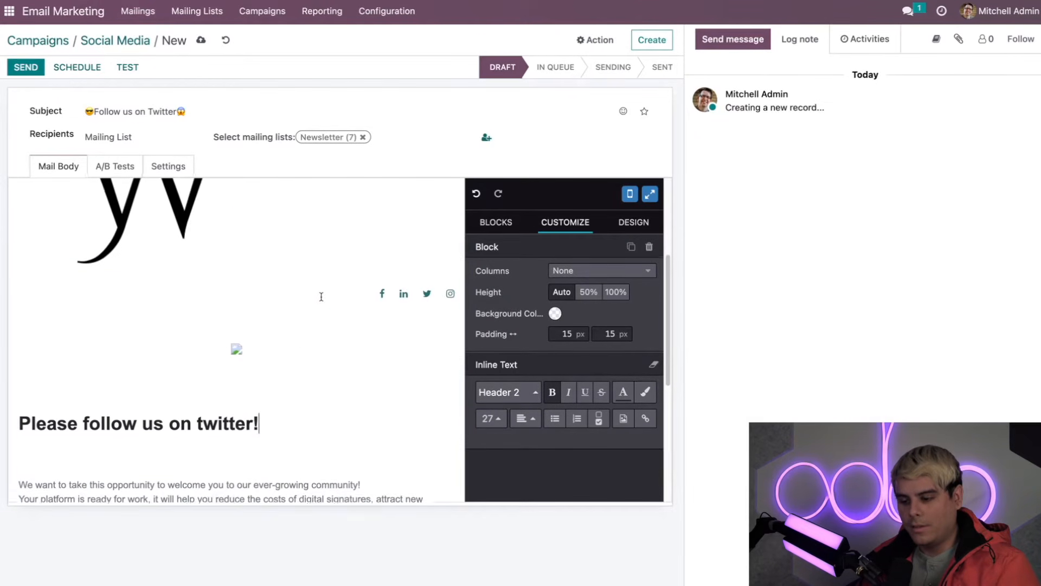
{"action": "scroll", "coordinate": [297, 314], "scroll_direction": "down", "scroll_amount": 3}
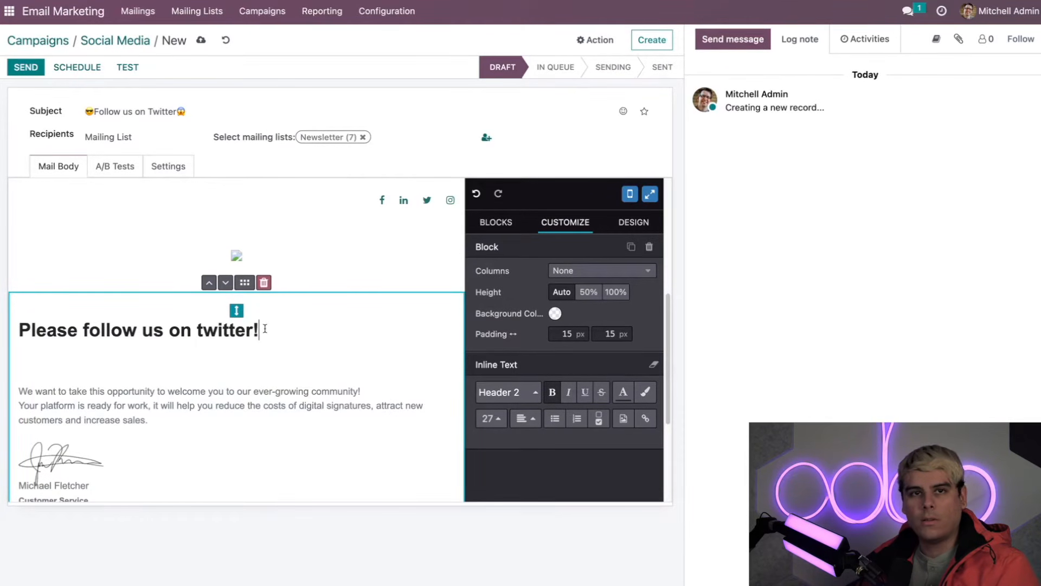
{"action": "scroll", "coordinate": [263, 328], "scroll_direction": "up", "scroll_amount": 5}
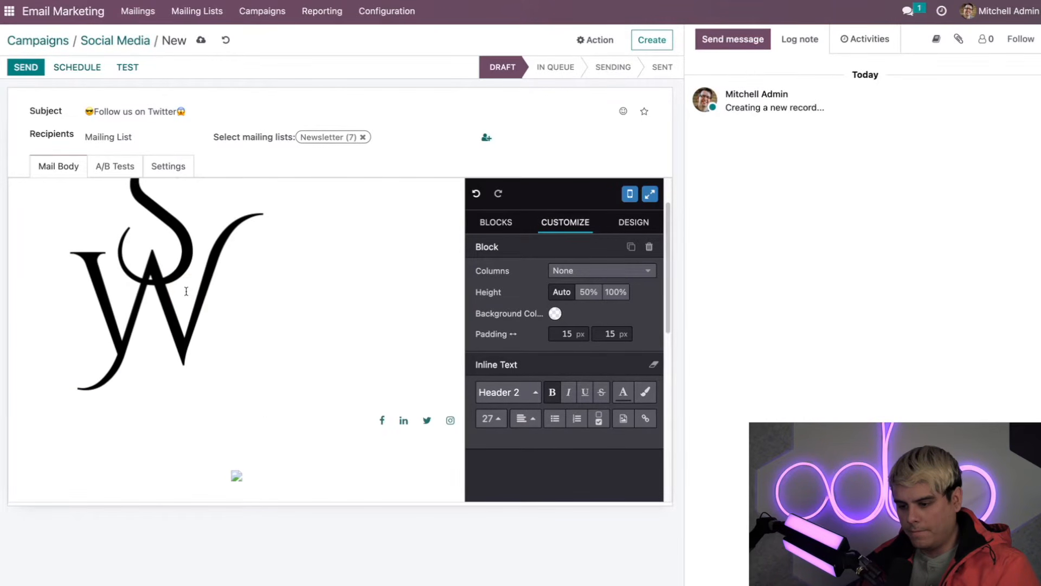
{"action": "left_click", "coordinate": [203, 282]}
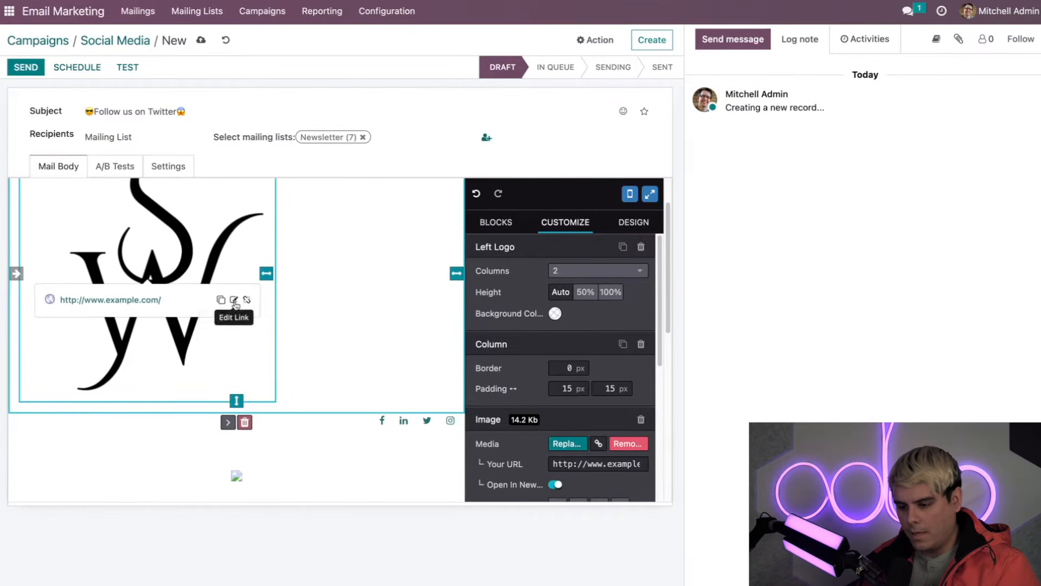
{"action": "left_click", "coordinate": [234, 301]}
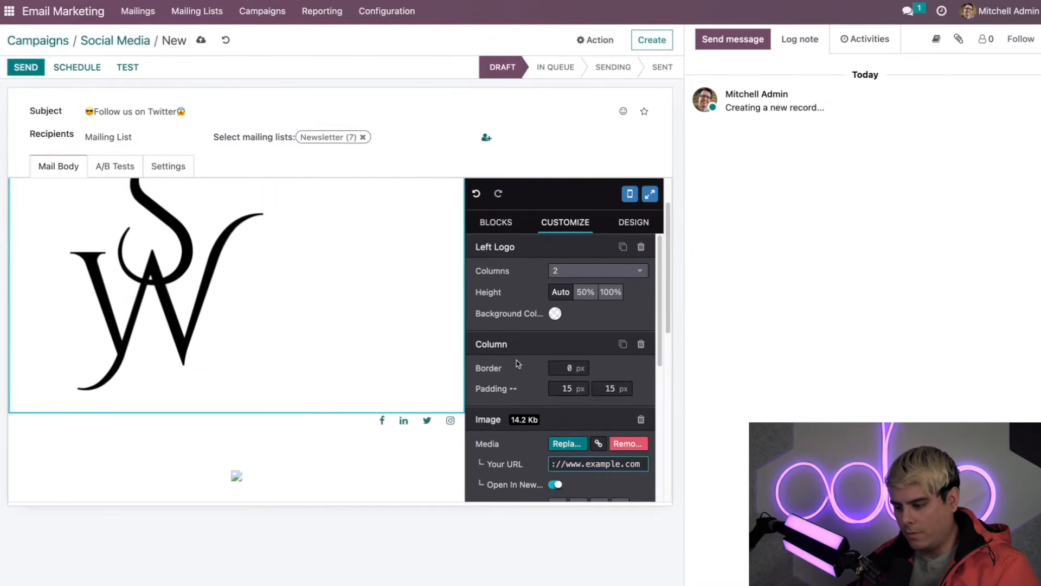
{"action": "triple_click", "coordinate": [598, 347]}
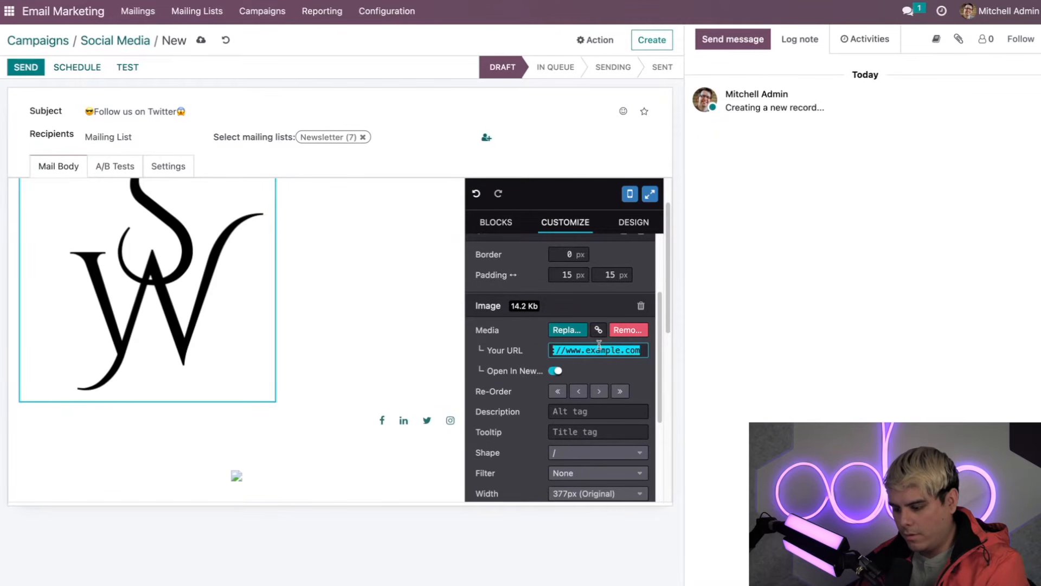
{"action": "key", "text": "ctrl+v"}
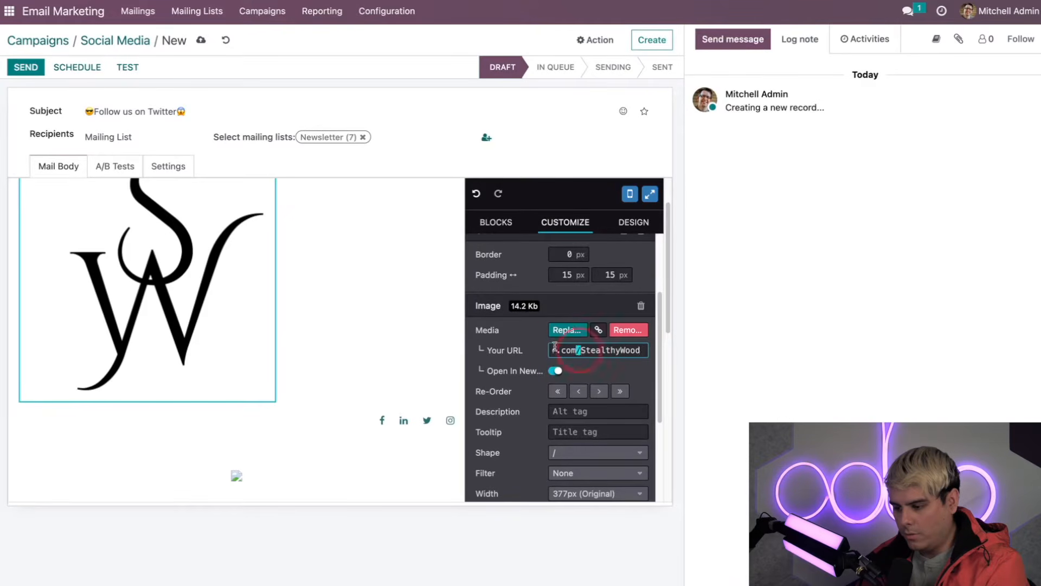
{"action": "left_click", "coordinate": [515, 345]}
{"action": "left_click", "coordinate": [340, 444]}
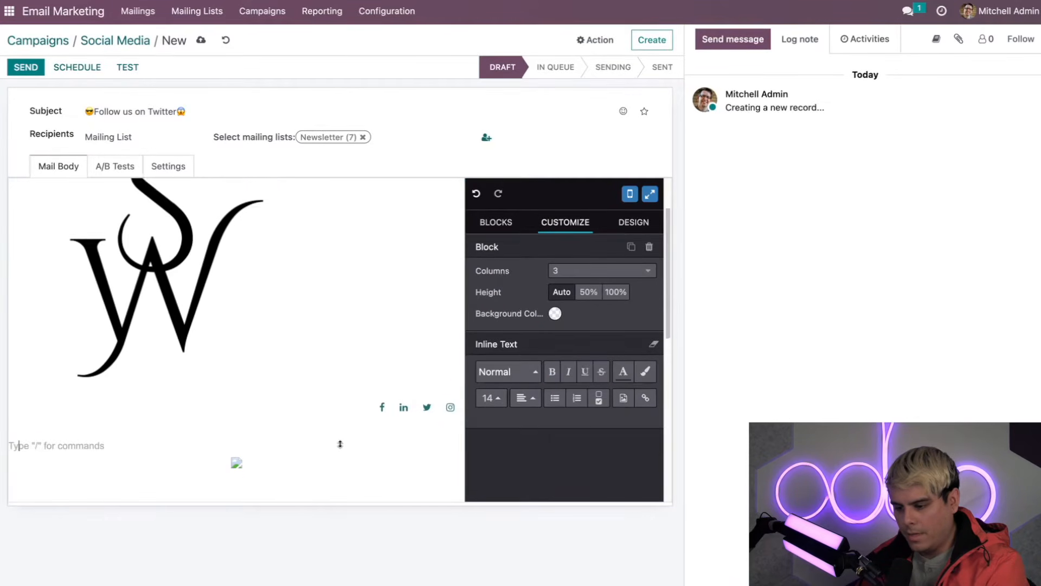
Step: Extend the heading to 'Please follow us on twitter by clicking the logo!'
{"action": "scroll", "coordinate": [340, 444], "scroll_direction": "down", "scroll_amount": 1}
{"action": "scroll", "coordinate": [332, 420], "scroll_direction": "down", "scroll_amount": 3}
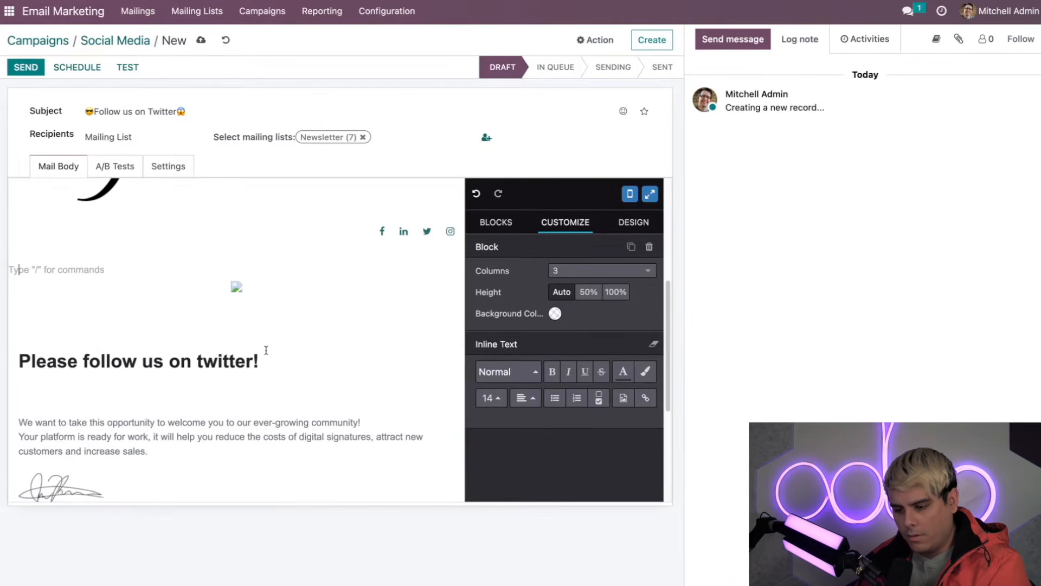
{"action": "left_click", "coordinate": [253, 361]}
{"action": "type", "text": "by clicking t"}
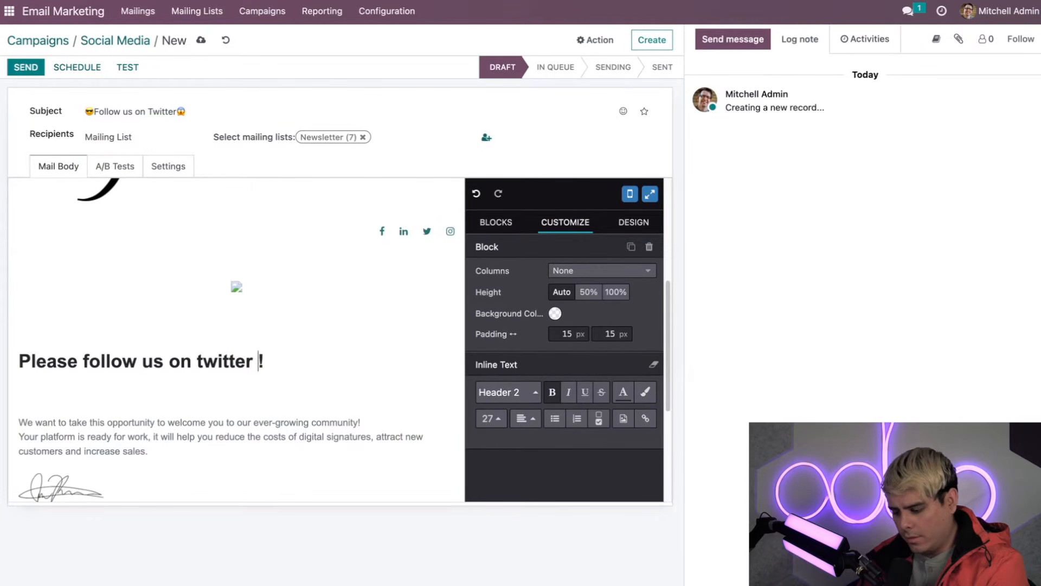
{"action": "type", "text": "he logo"}
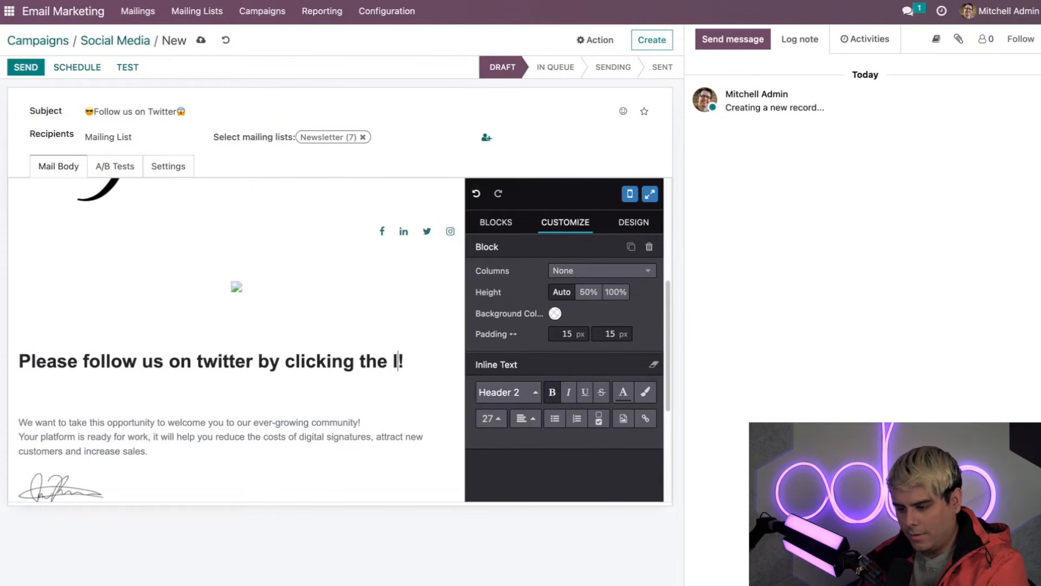
{"action": "left_click", "coordinate": [289, 459]}
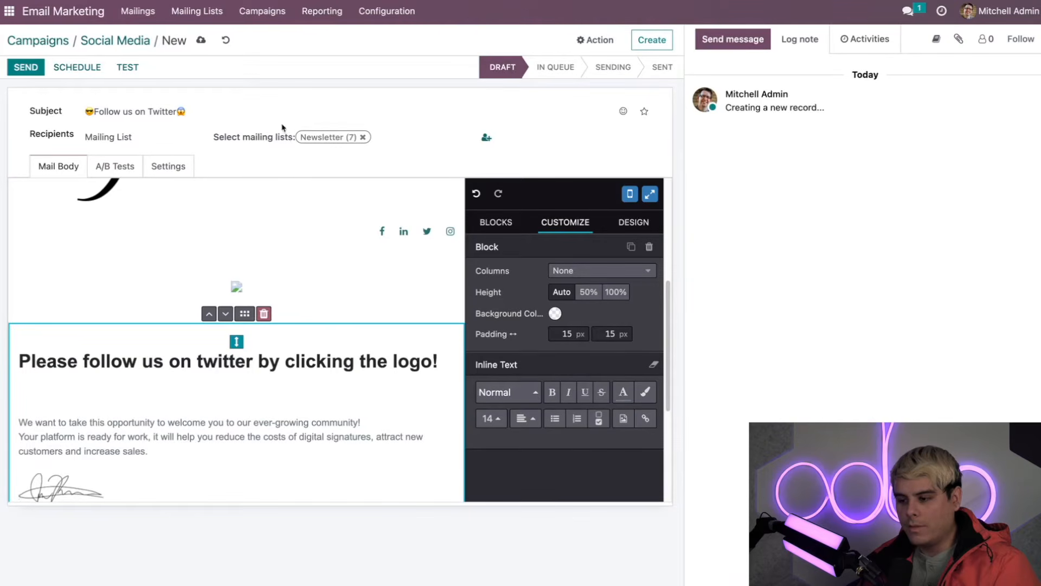
Step: Delete the LOGIN button from the mail body and save the mailing
{"action": "scroll", "coordinate": [280, 275], "scroll_direction": "down", "scroll_amount": 5}
{"action": "scroll", "coordinate": [281, 277], "scroll_direction": "up", "scroll_amount": 1}
{"action": "scroll", "coordinate": [282, 277], "scroll_direction": "up", "scroll_amount": 6}
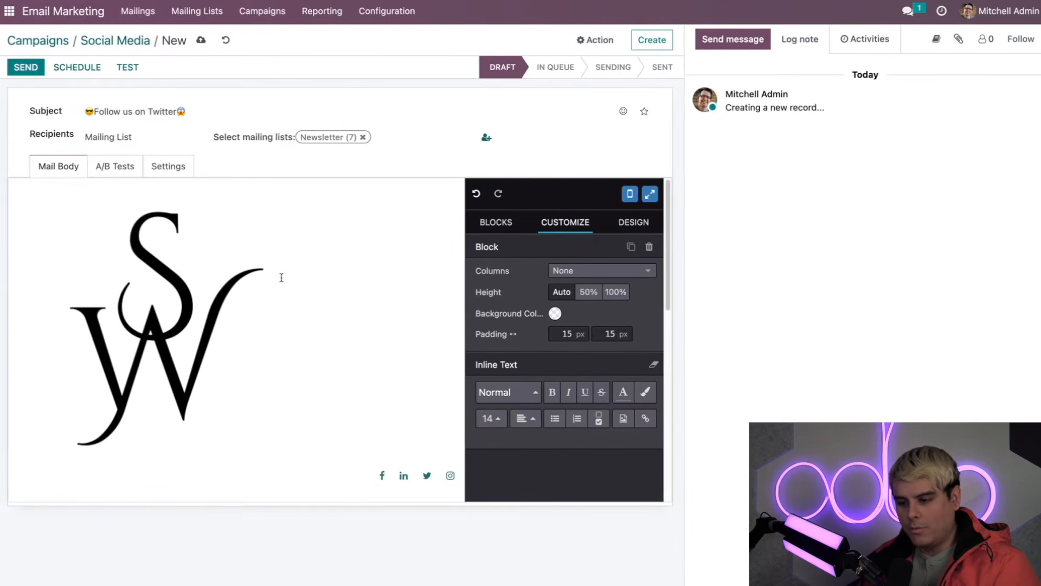
{"action": "scroll", "coordinate": [282, 277], "scroll_direction": "down", "scroll_amount": 7}
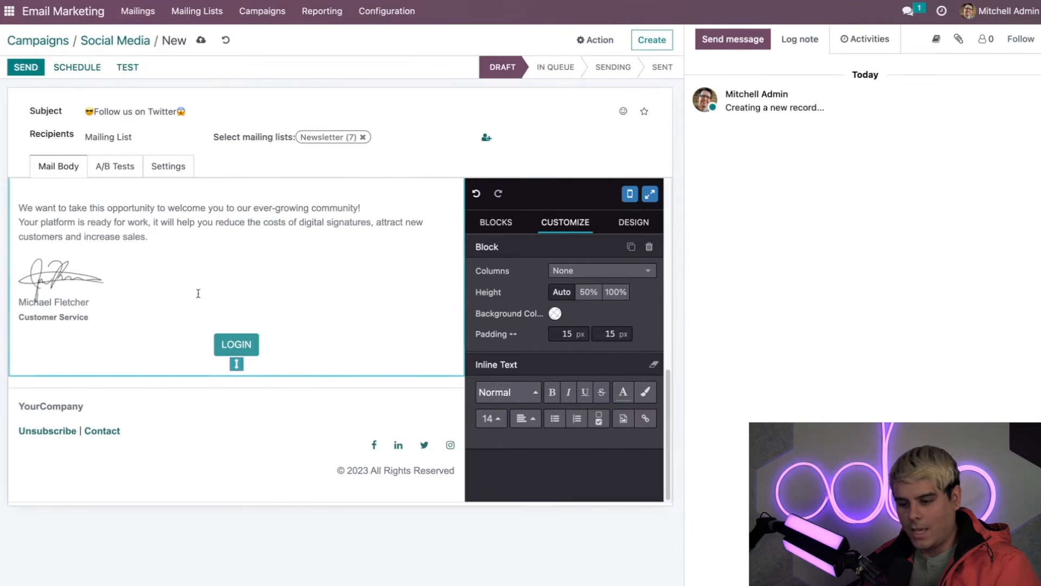
{"action": "left_click", "coordinate": [218, 315]}
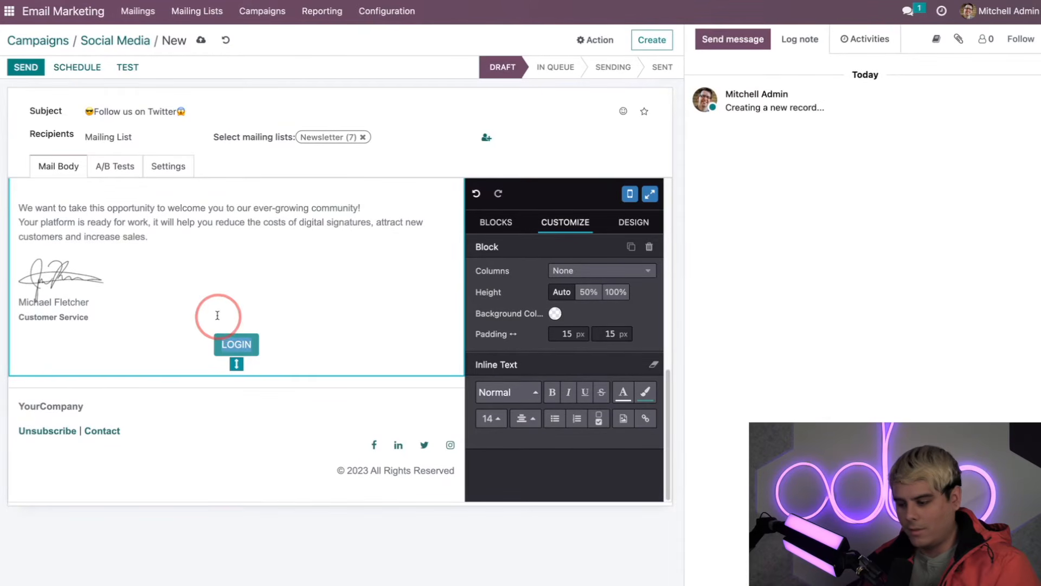
{"action": "key", "text": "BackSpace"}
{"action": "scroll", "coordinate": [217, 315], "scroll_direction": "up", "scroll_amount": 1}
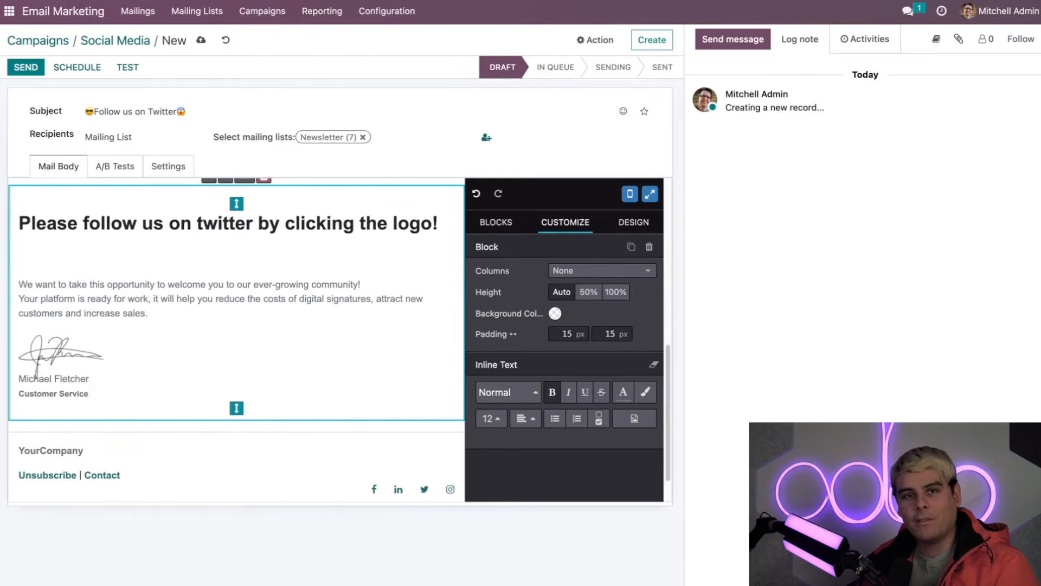
{"action": "left_click", "coordinate": [129, 66]}
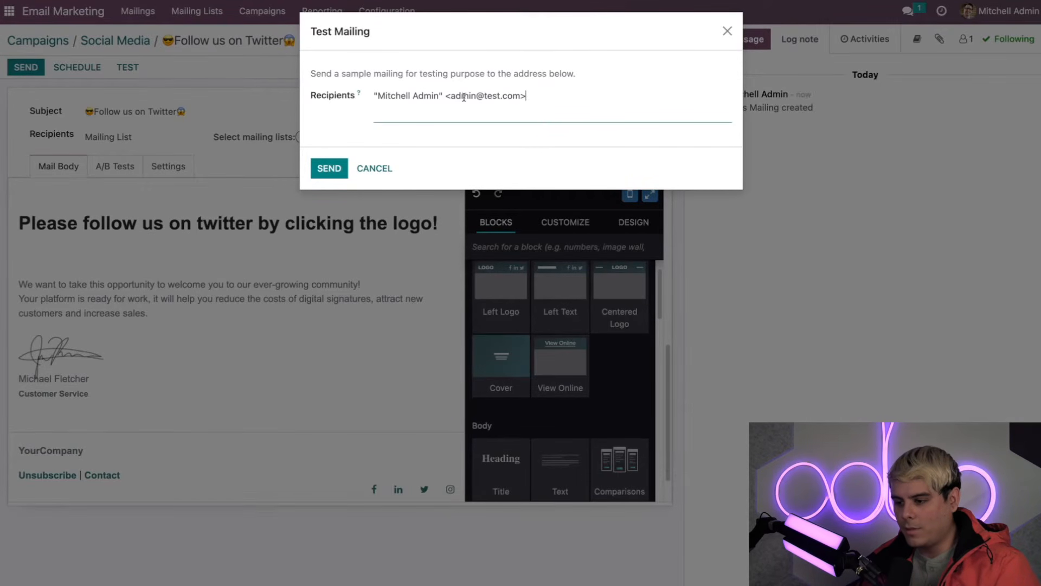
Step: Send the test mailing after replacing the recipient's name and e-mail address
{"action": "left_click", "coordinate": [438, 96]}
{"action": "left_click_drag", "start_coordinate": [438, 97], "coordinate": [374, 97]}
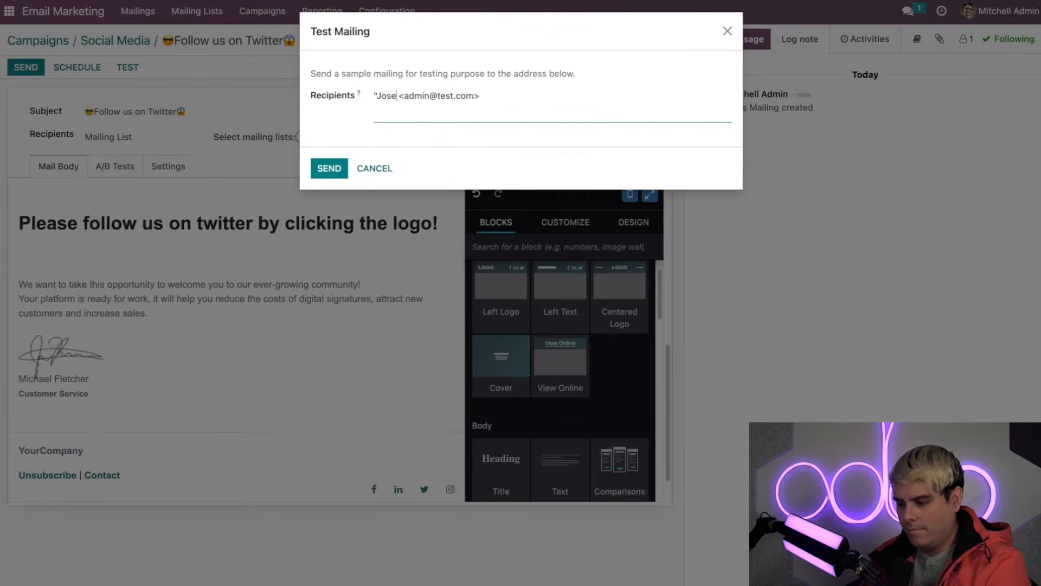
{"action": "left_click_drag", "start_coordinate": [461, 97], "coordinate": [437, 96]}
{"action": "key", "text": "BackSpace"}
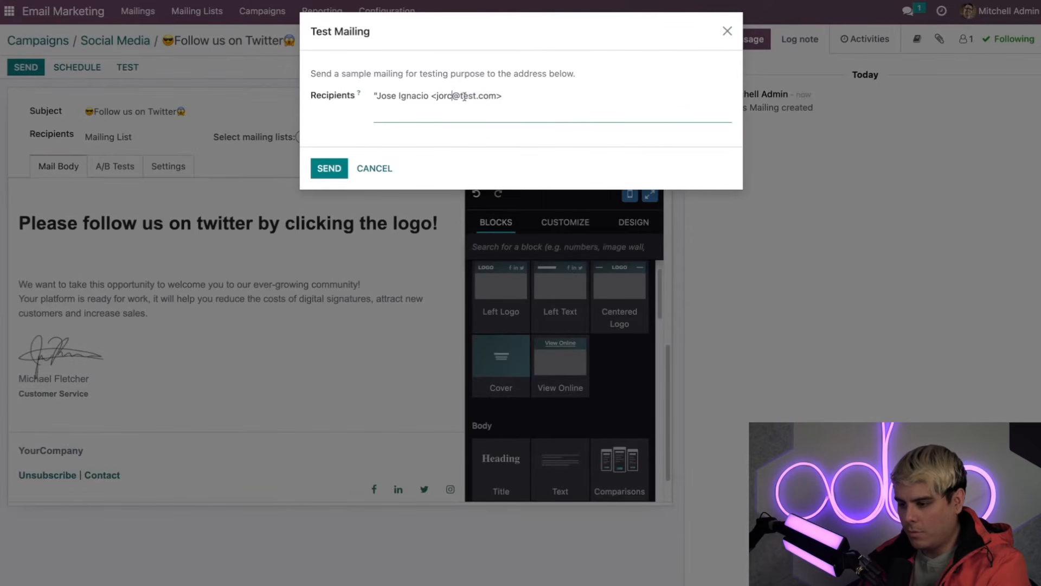
{"action": "double_click", "coordinate": [465, 97]}
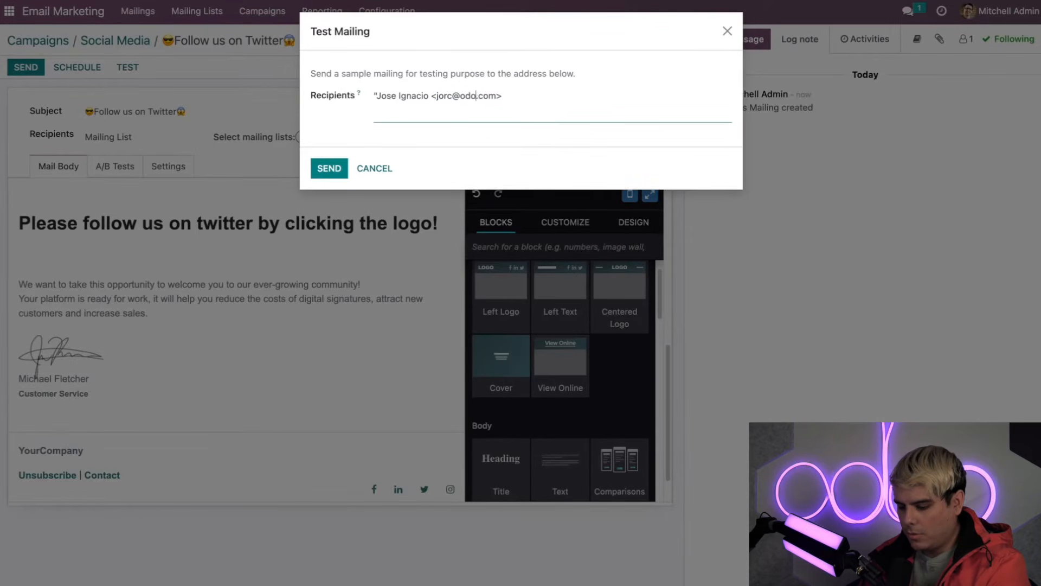
{"action": "left_click", "coordinate": [422, 148]}
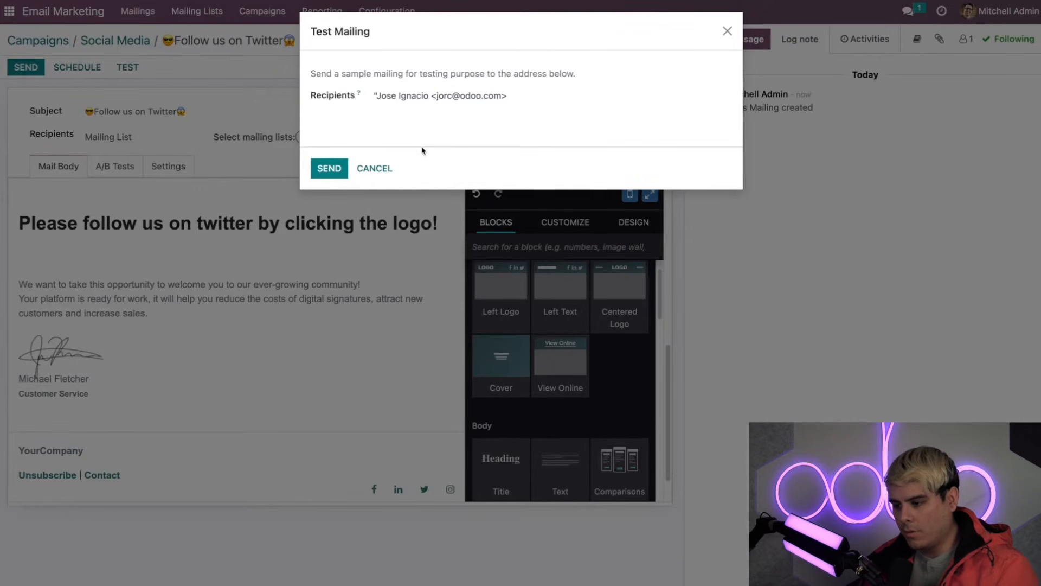
{"action": "left_click", "coordinate": [336, 169]}
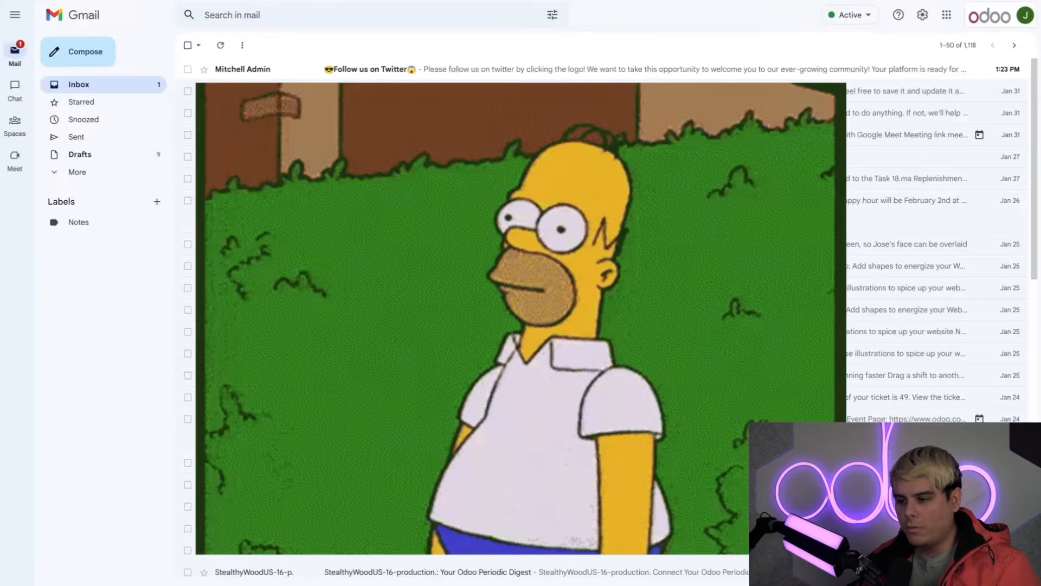
Step: Open the received '😎Follow us on Twitter😱' test email in Gmail
{"action": "left_click", "coordinate": [314, 69]}
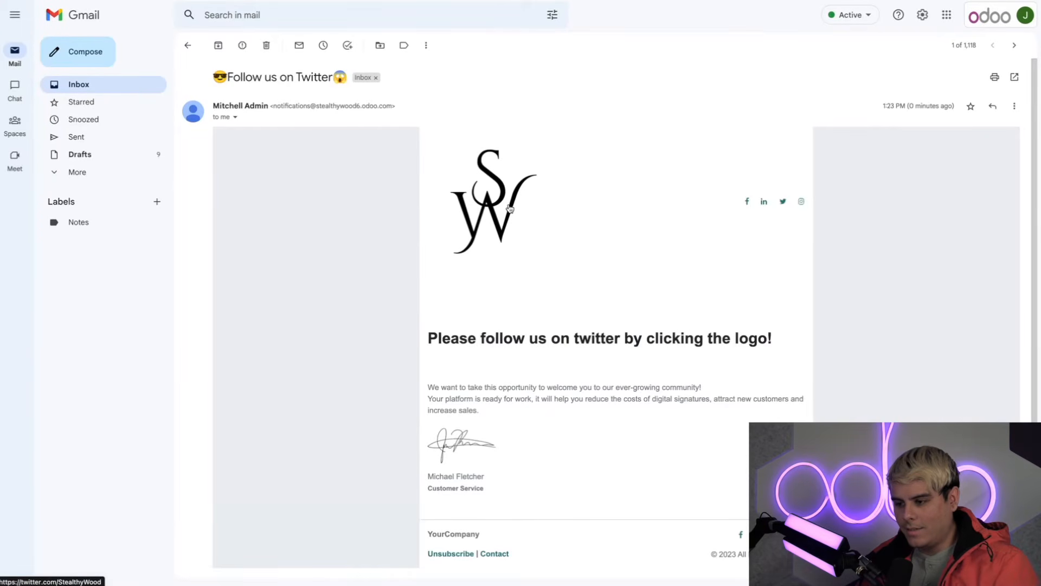
Step: Follow the email's logo to the company's Twitter profile and close the notifications prompt
{"action": "left_click", "coordinate": [494, 213]}
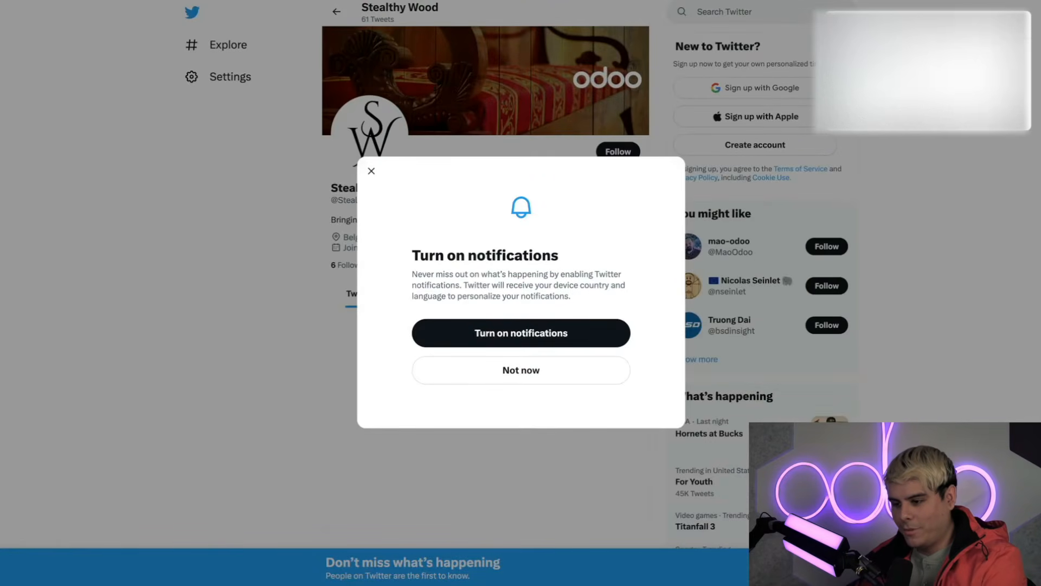
{"action": "left_click", "coordinate": [372, 171]}
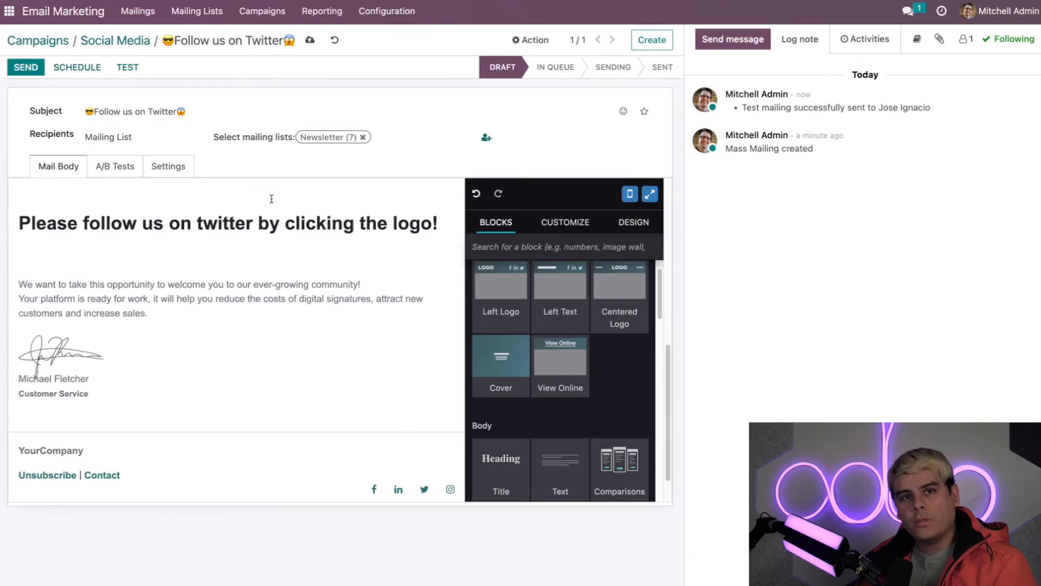
Step: Return to the Social Media campaign, check its Action menu, then show all mailing lists
{"action": "left_click", "coordinate": [122, 40]}
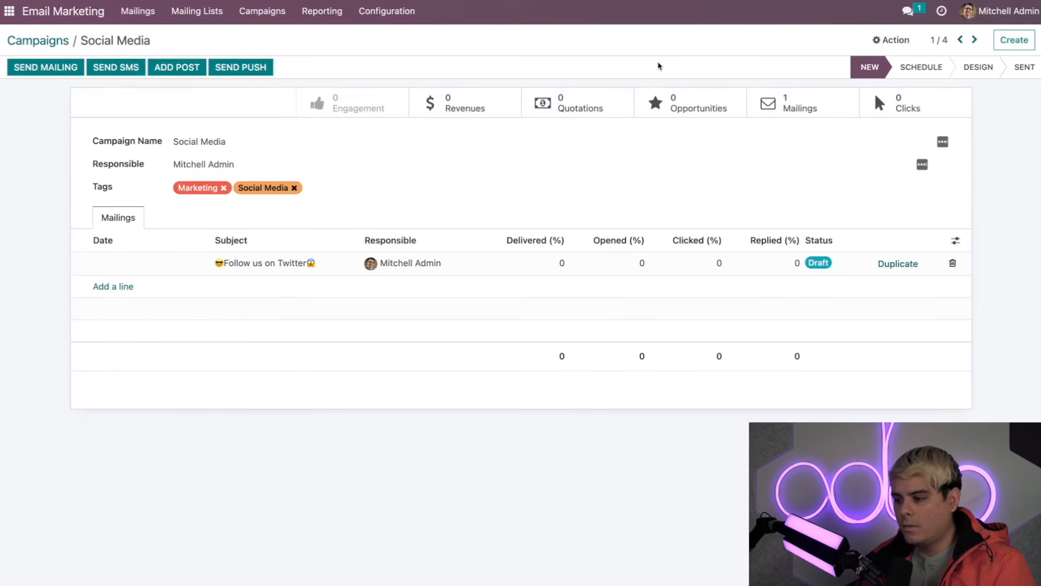
{"action": "left_click", "coordinate": [884, 41]}
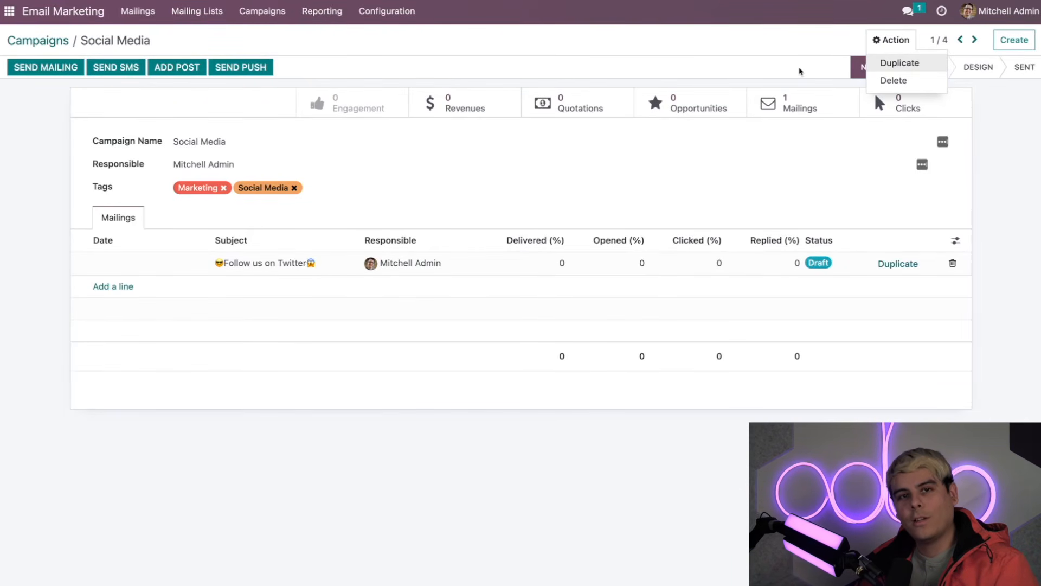
{"action": "left_click", "coordinate": [711, 81]}
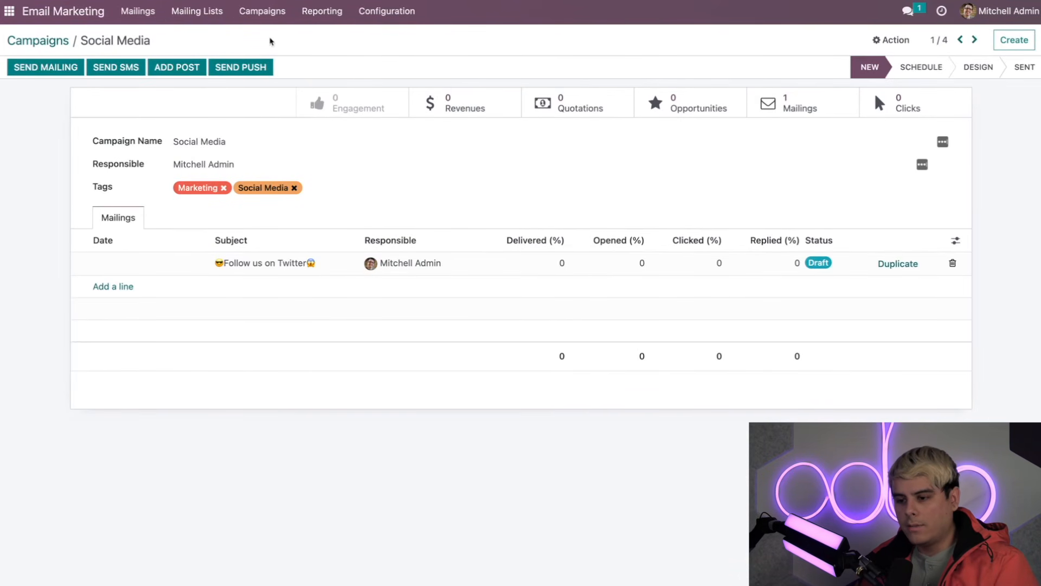
{"action": "left_click", "coordinate": [208, 15]}
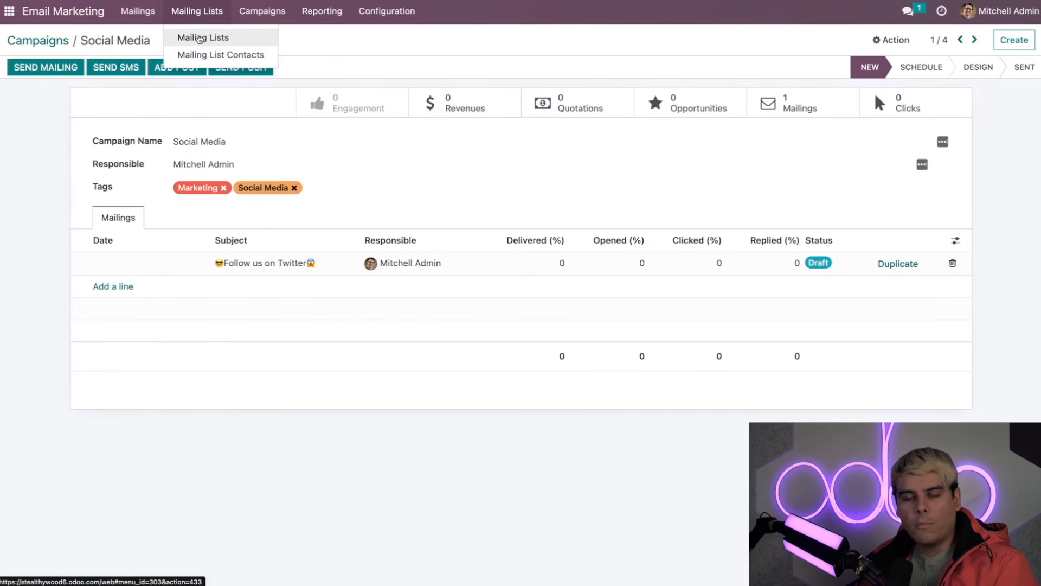
{"action": "left_click", "coordinate": [200, 39]}
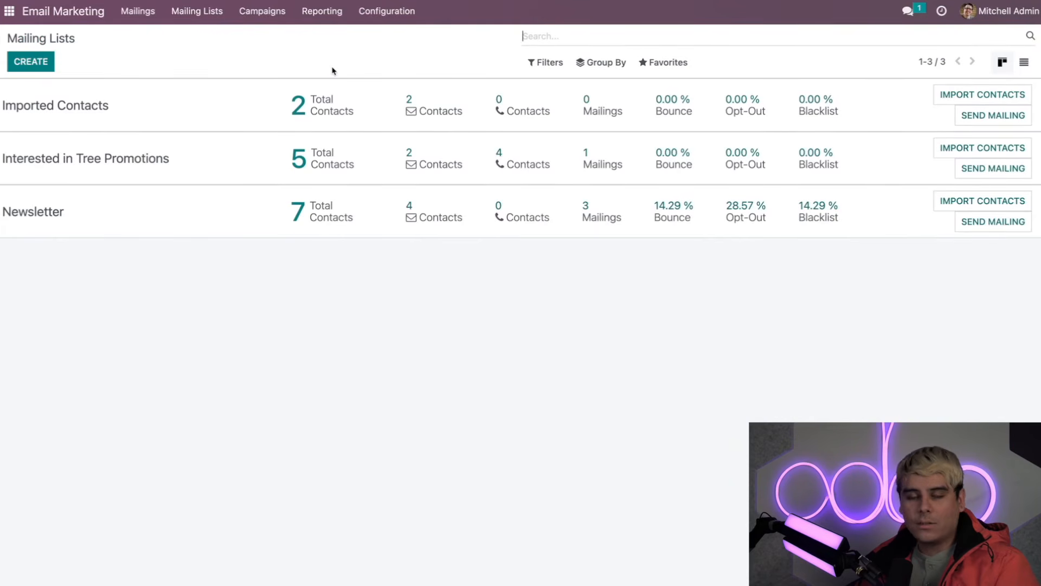
Step: Open the Mailing List Contacts view to see every contact across the mailing lists
{"action": "left_click", "coordinate": [208, 12]}
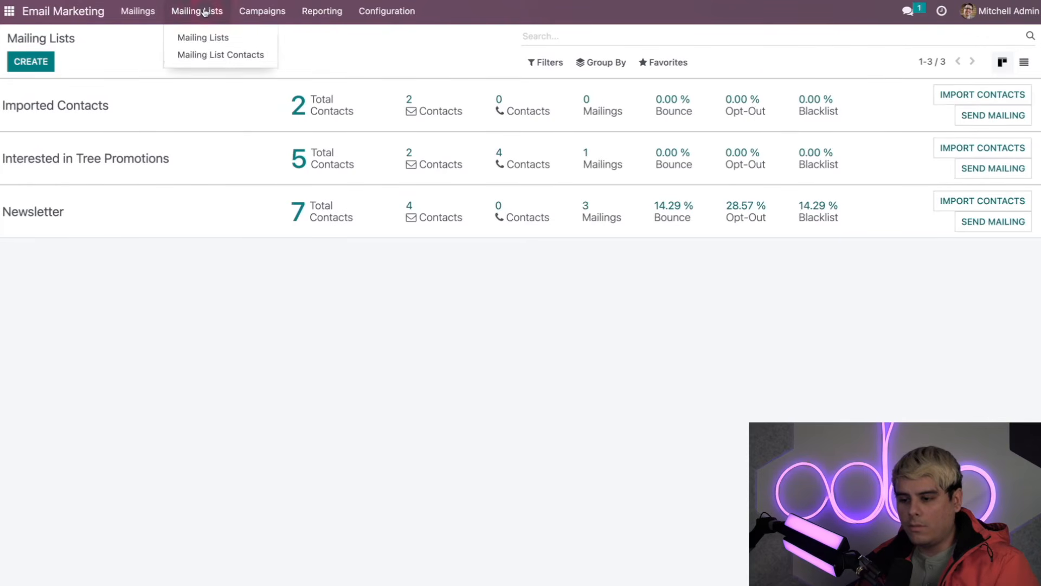
{"action": "left_click", "coordinate": [200, 58]}
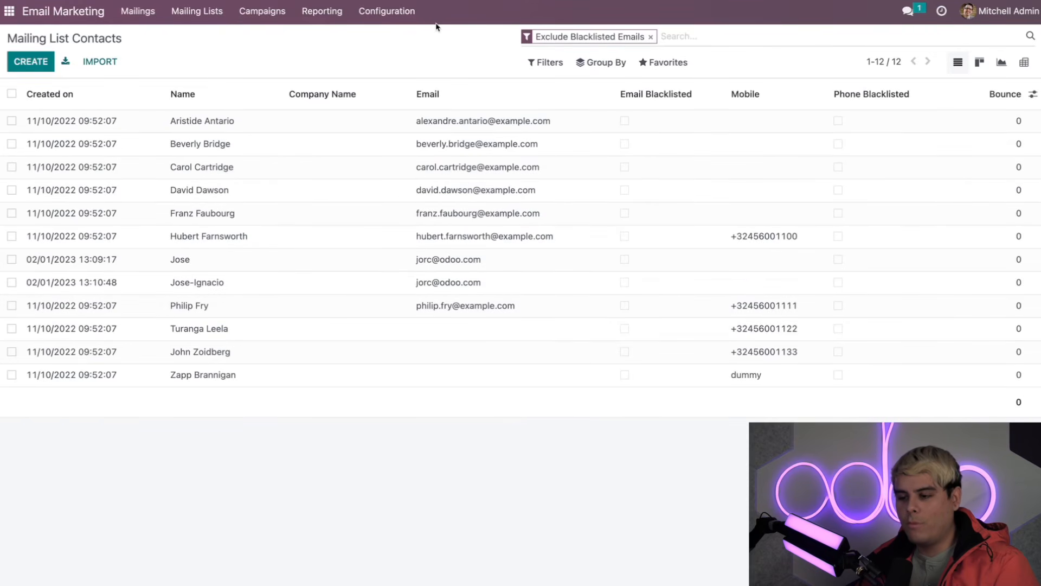
Step: Show the Mass Mailing Analysis report as a pie chart
{"action": "left_click", "coordinate": [320, 11]}
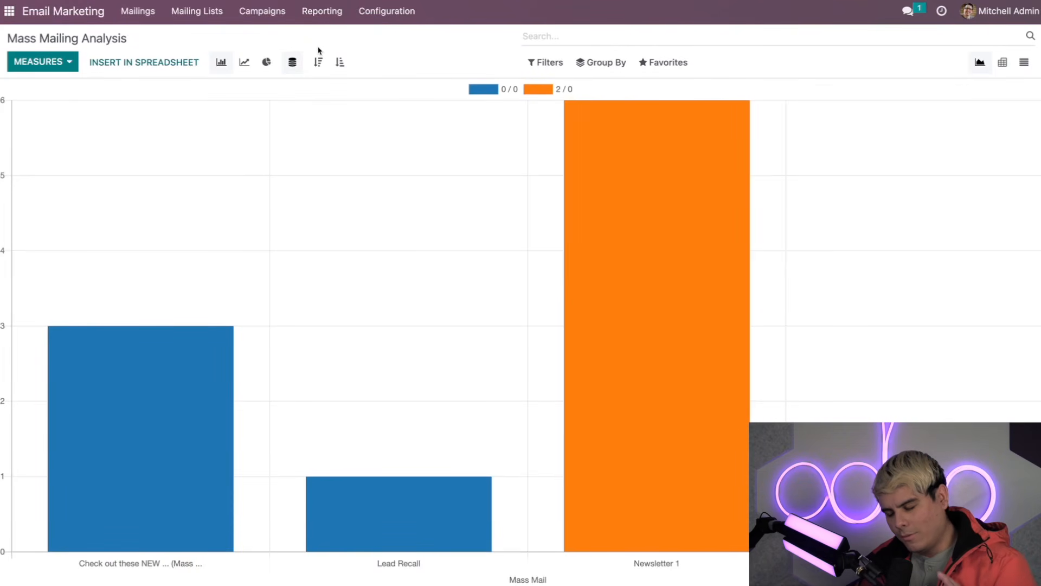
{"action": "left_click", "coordinate": [266, 62]}
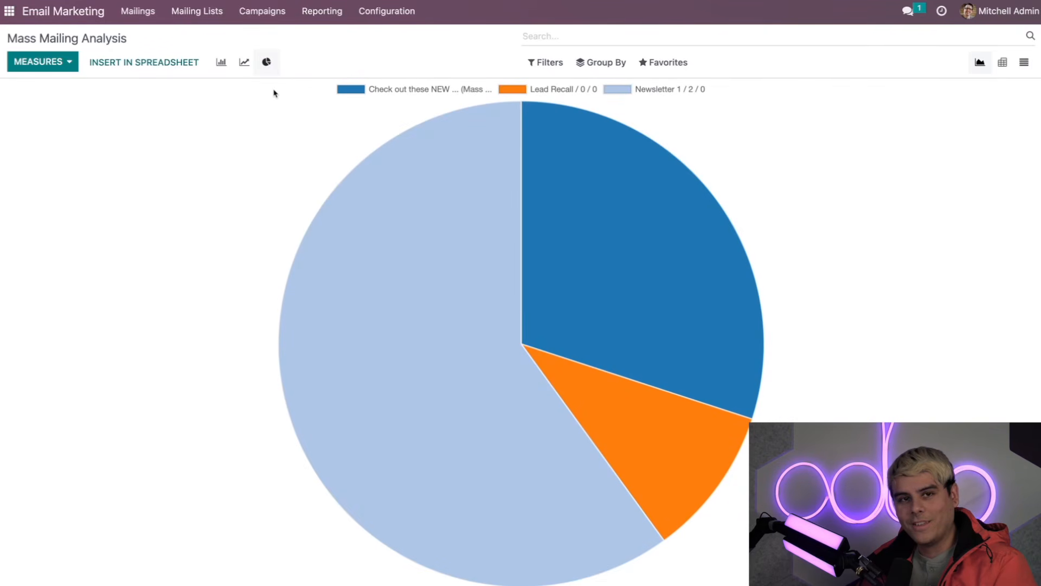